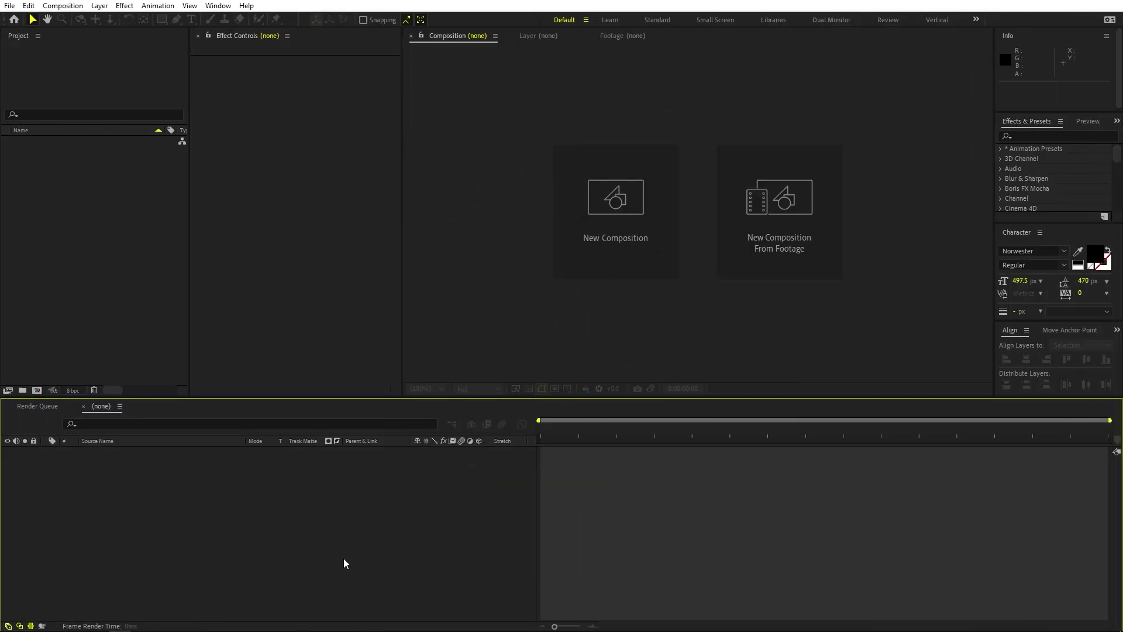
- Set up the main composition at 1920×1080 and 30 fps
click(62, 5)
click(70, 21)
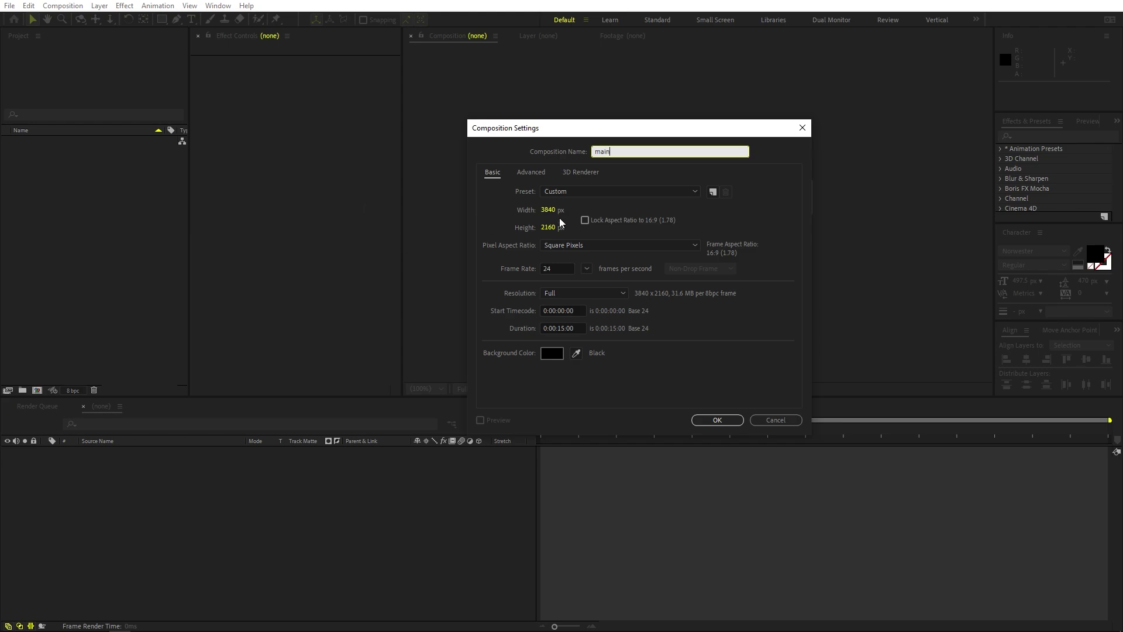
click(550, 210)
text(1920)
key(Tab)
text(1080)
click(547, 266)
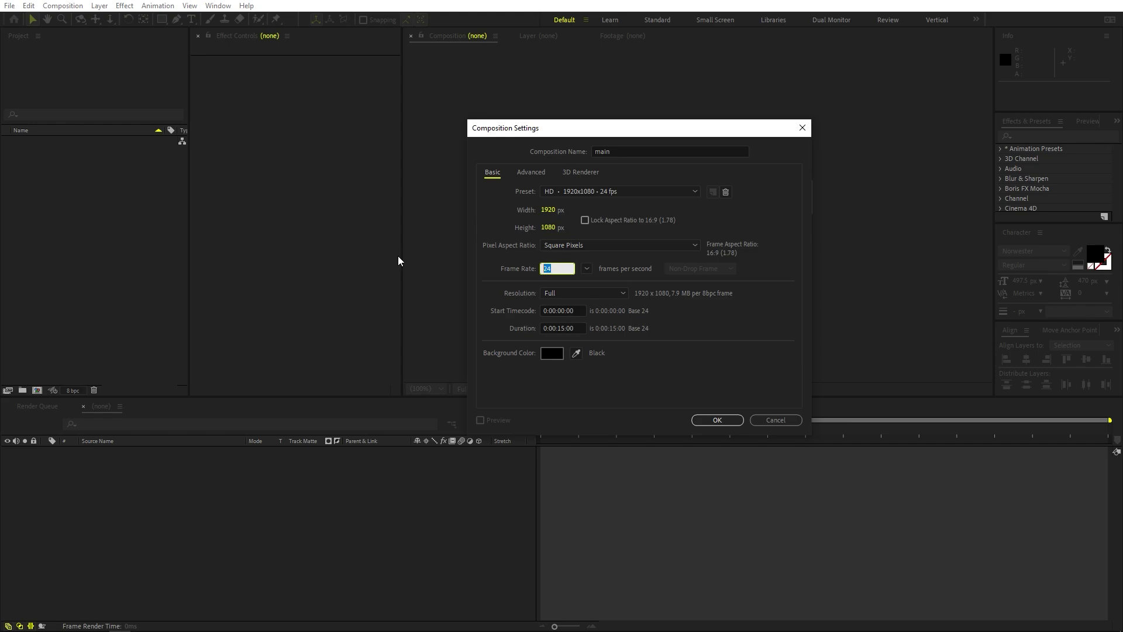
text(30)
click(716, 420)
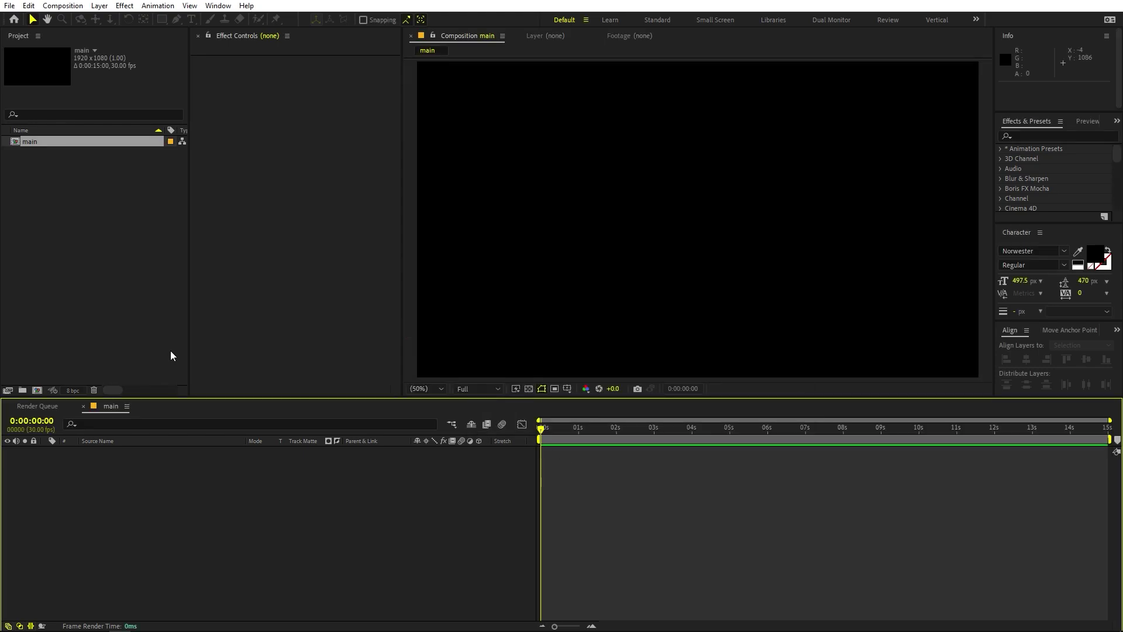
- Create a second composition named Text with the same settings
click(62, 5)
click(88, 19)
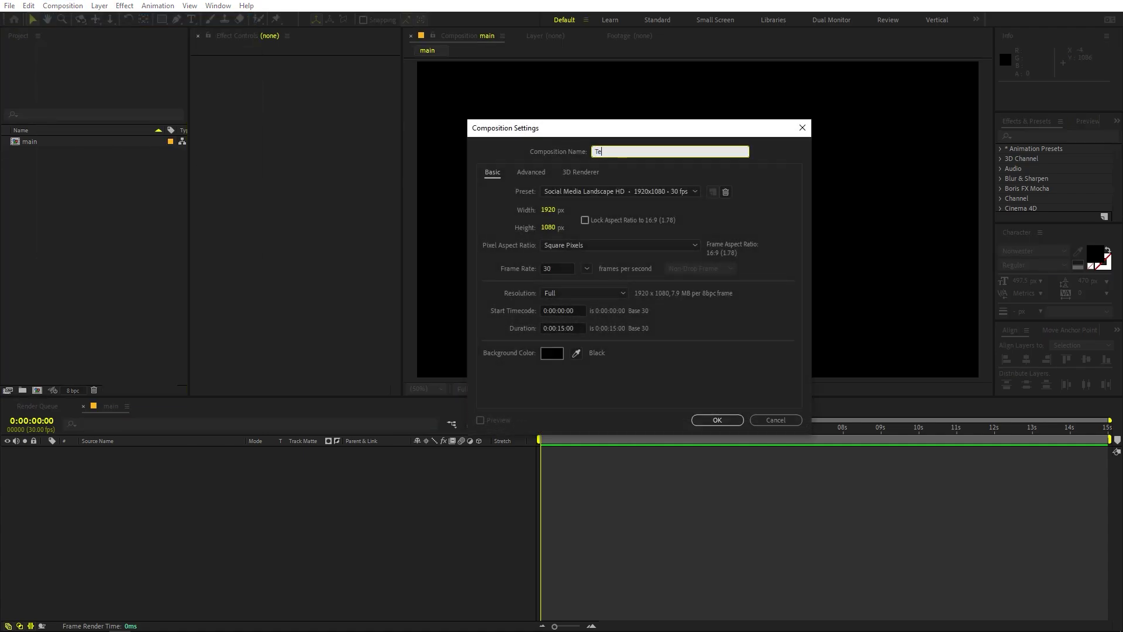
key(Return)
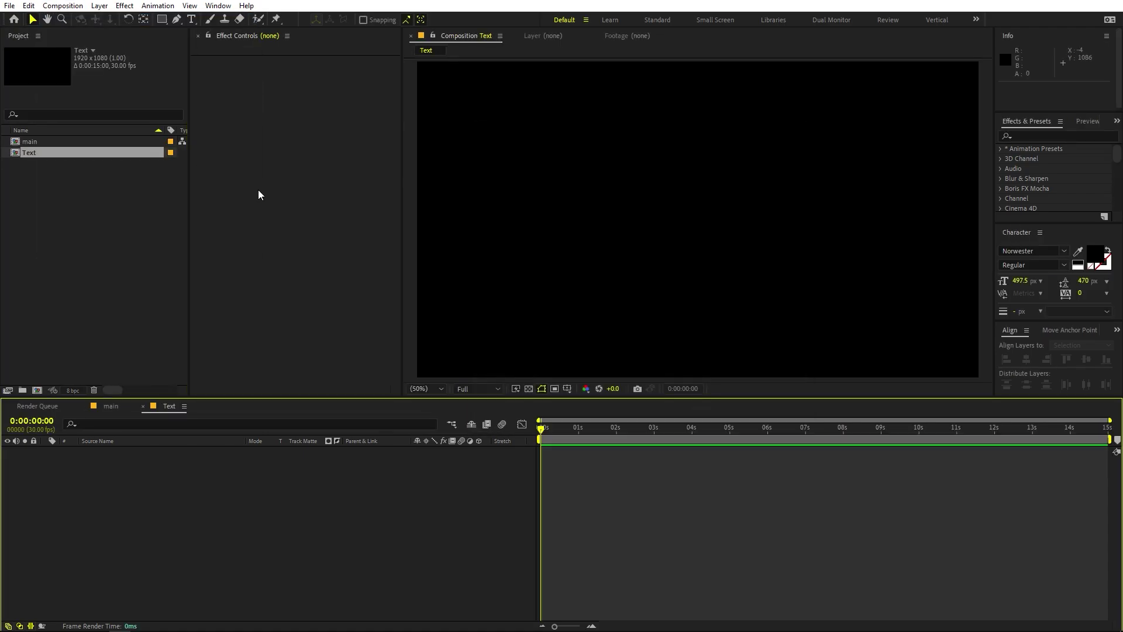
- Add a MARK text layer and colour it white (FFFFFF)
click(192, 19)
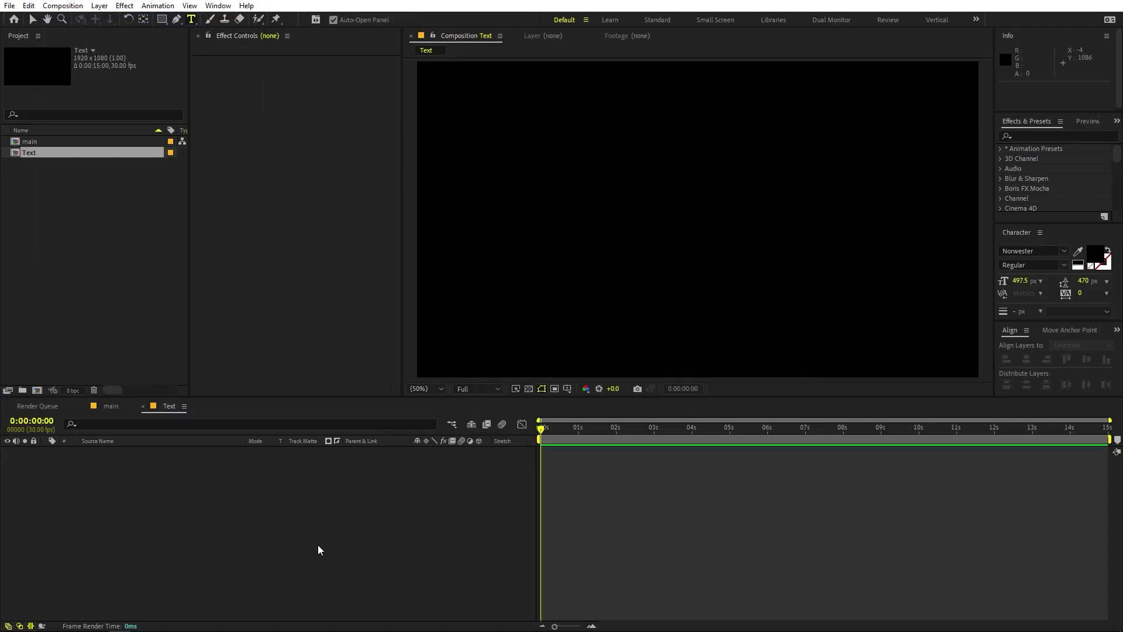
click(655, 214)
text(MARK)
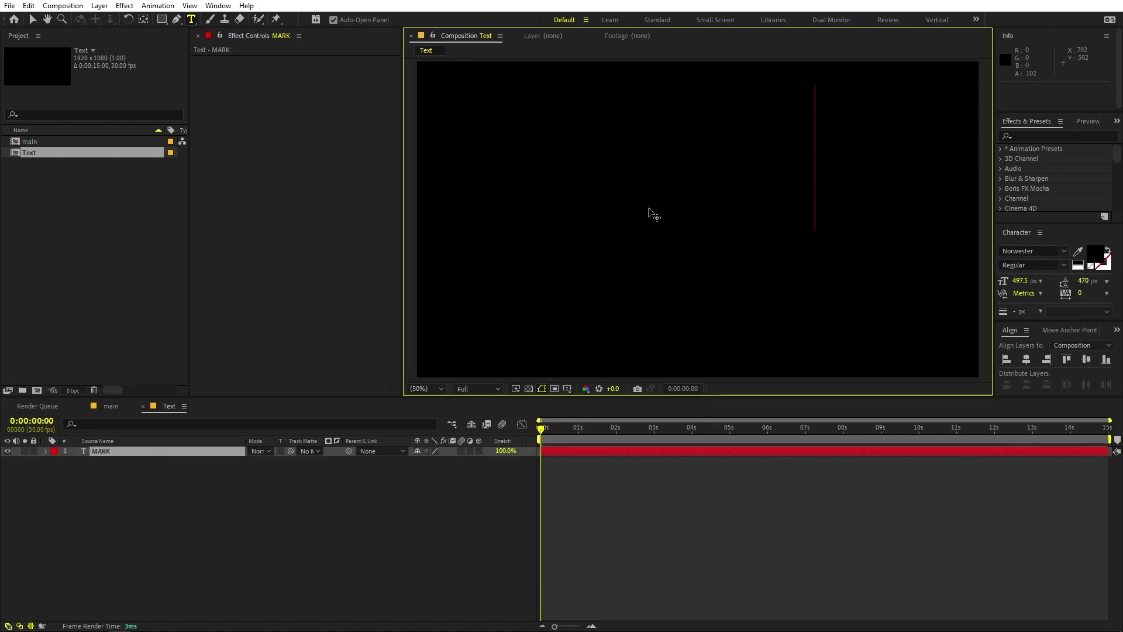
key(ctrl+a)
click(1095, 253)
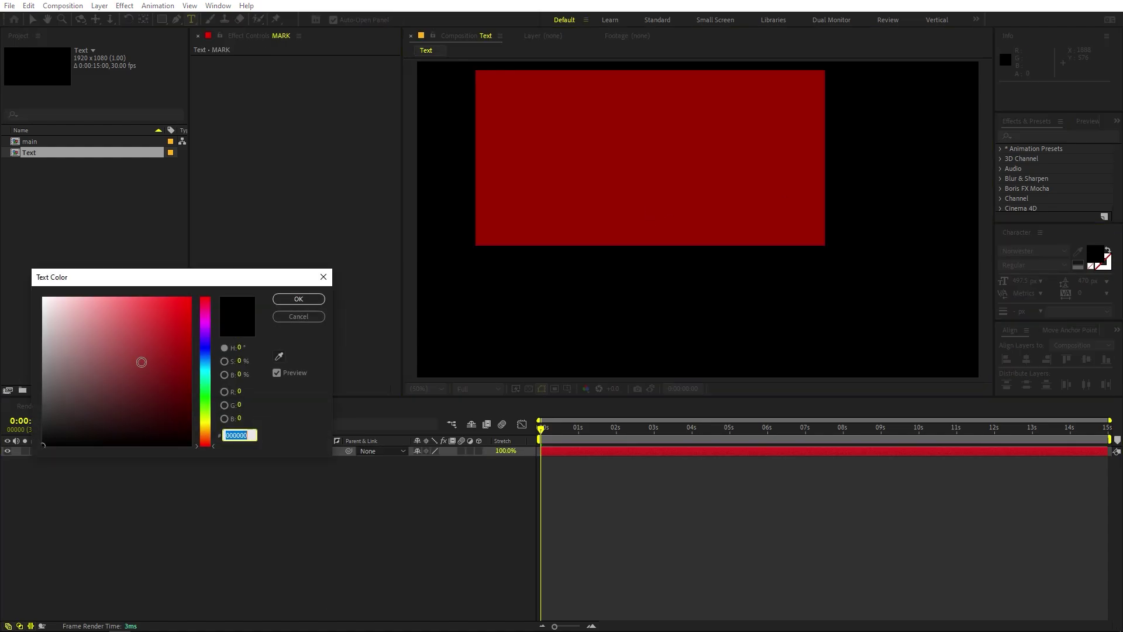
text(FFFFFF)
key(Tab)
click(280, 302)
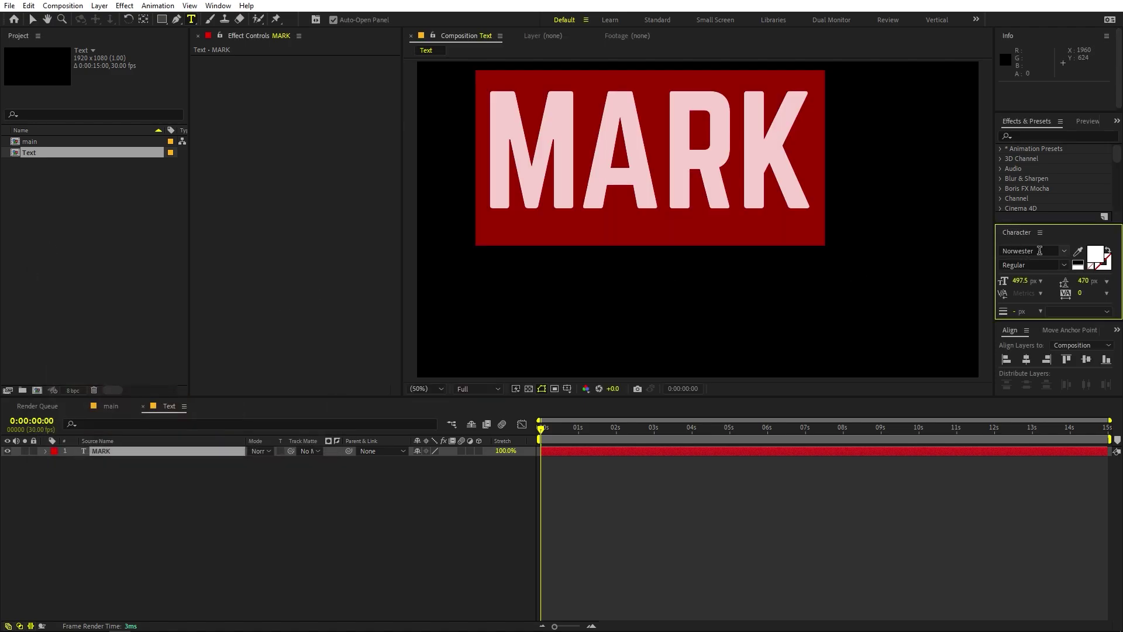
- Centre MARK horizontally and vertically, then bring up the main composition
click(1026, 361)
click(1085, 360)
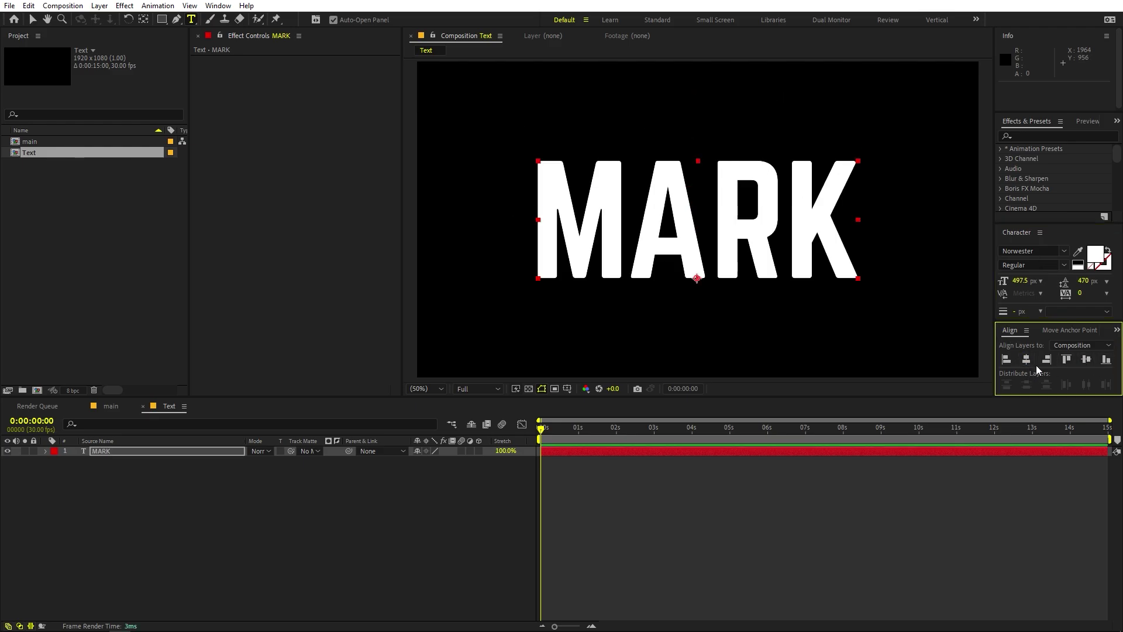
click(218, 5)
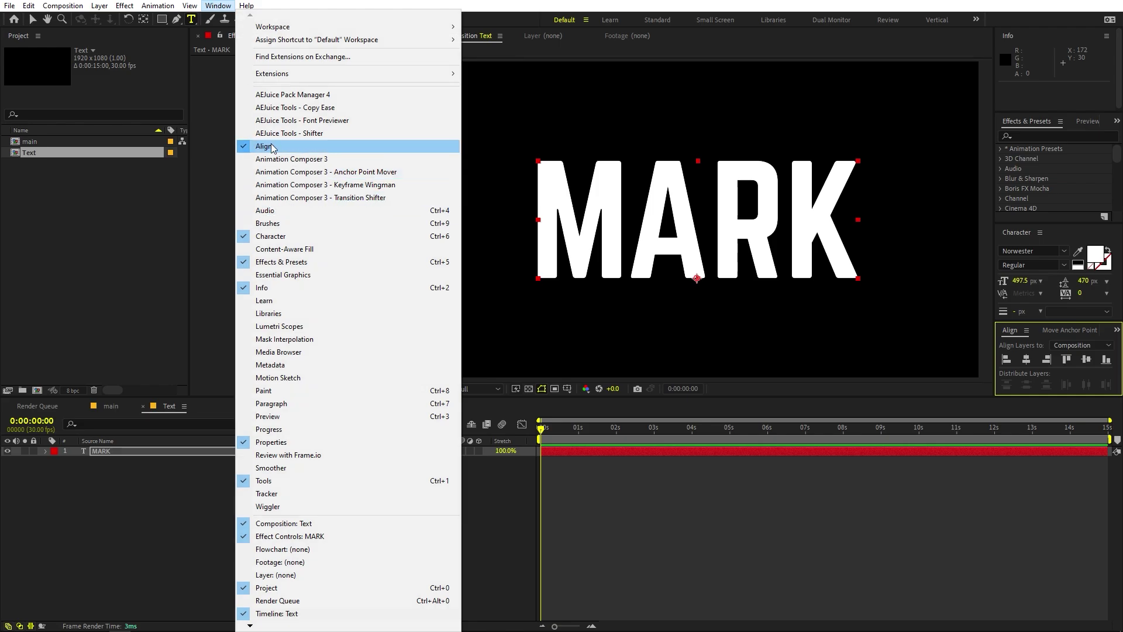
click(138, 495)
click(104, 405)
- Nest the Text composition into main and duplicate that layer with Ctrl+D into stacked copies
click(80, 282)
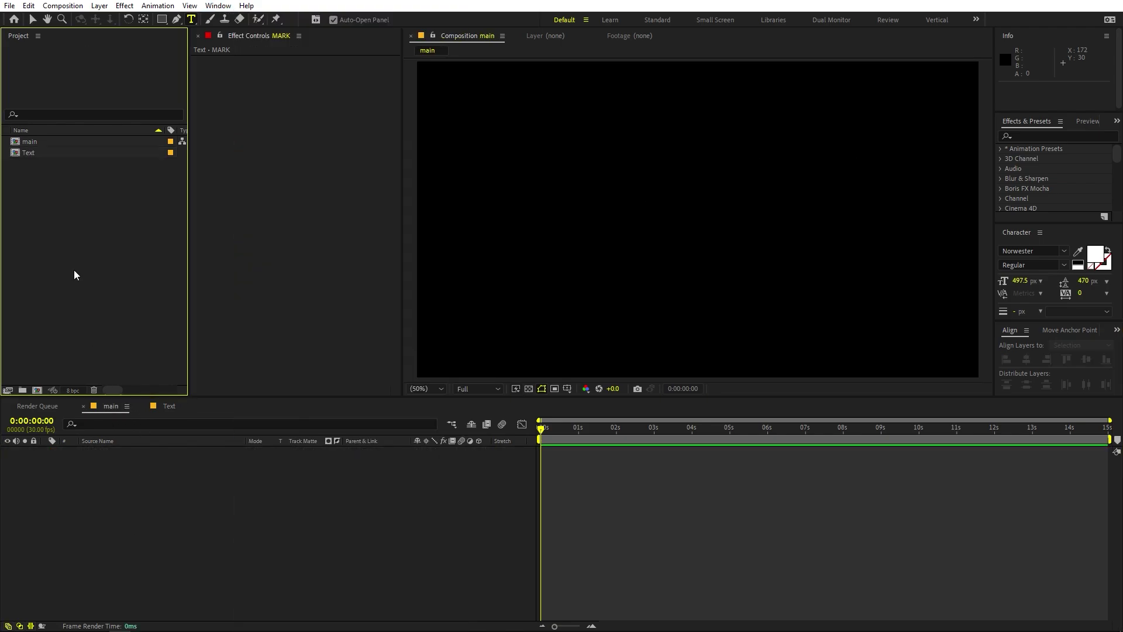
drag(33, 152, 114, 497)
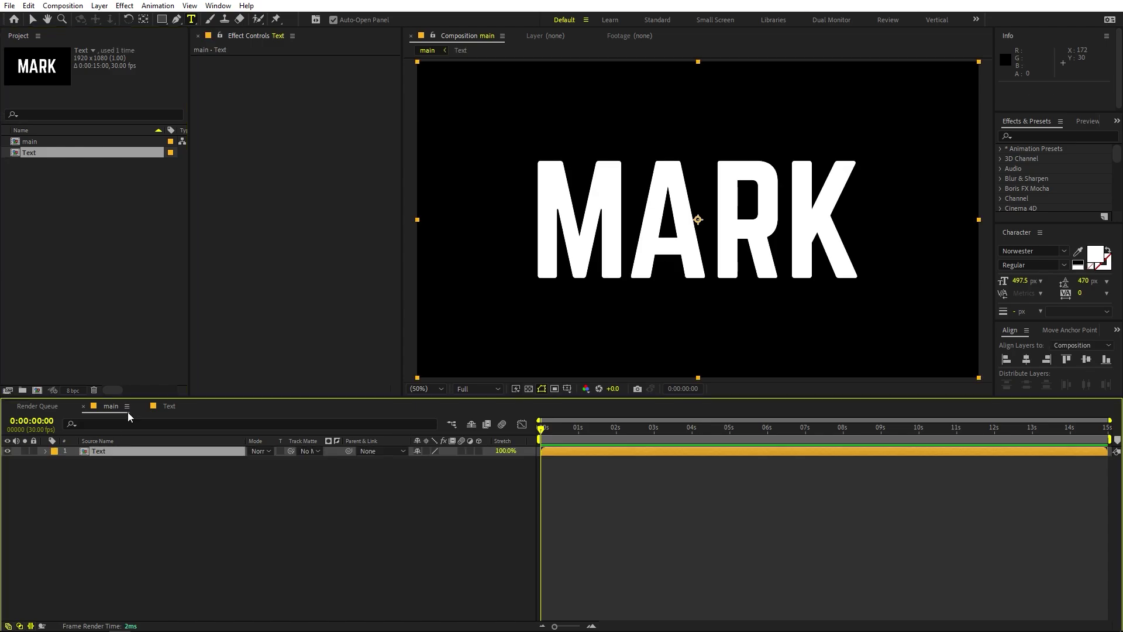
click(125, 505)
click(100, 452)
key(ctrl+d)
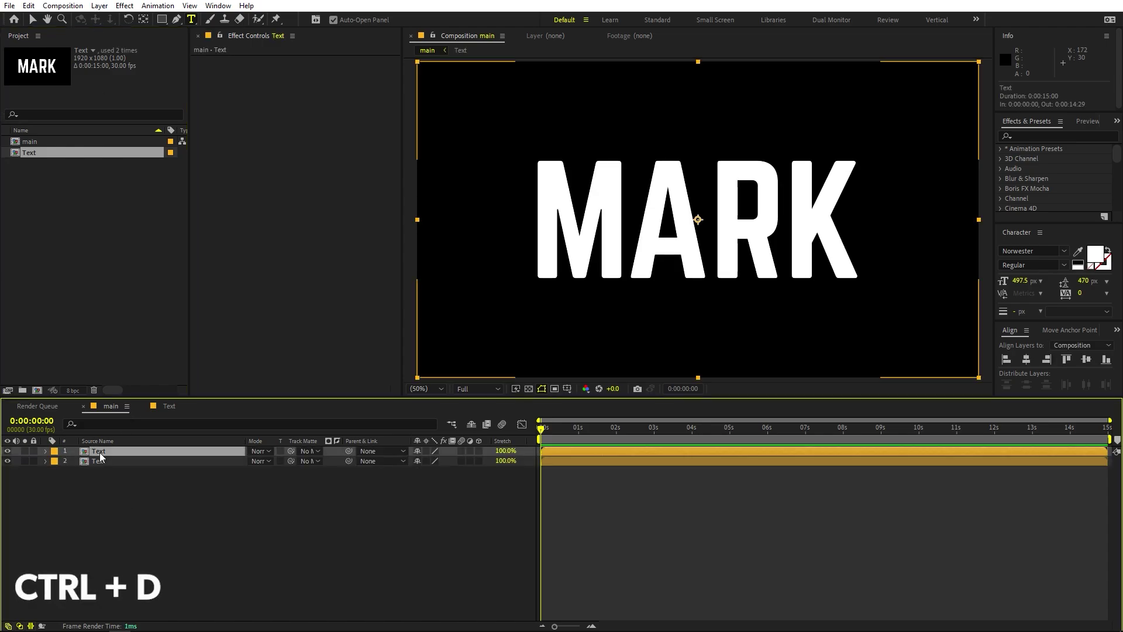
key(ctrl+d)
key(ctrl+d)
key(ctrl+d)
key(ctrl+d)
key(ctrl+d)
key(ctrl+d)
key(ctrl+d)
key(ctrl+d)
key(ctrl+d)
key(ctrl+d)
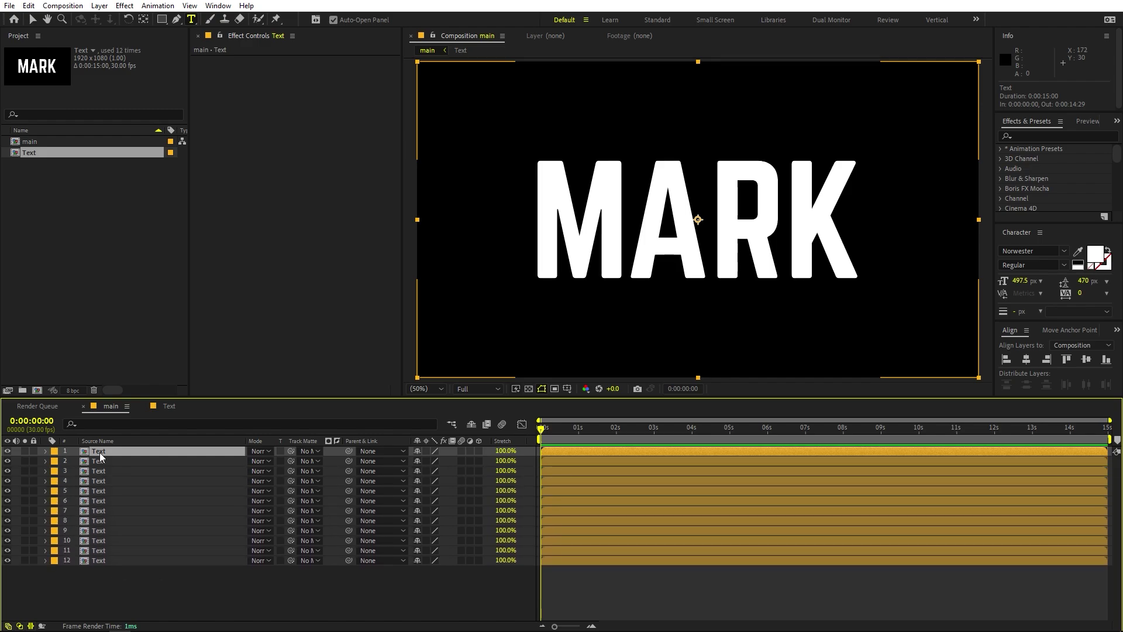
key(ctrl+d)
key(ctrl+d)
key(ctrl+d)
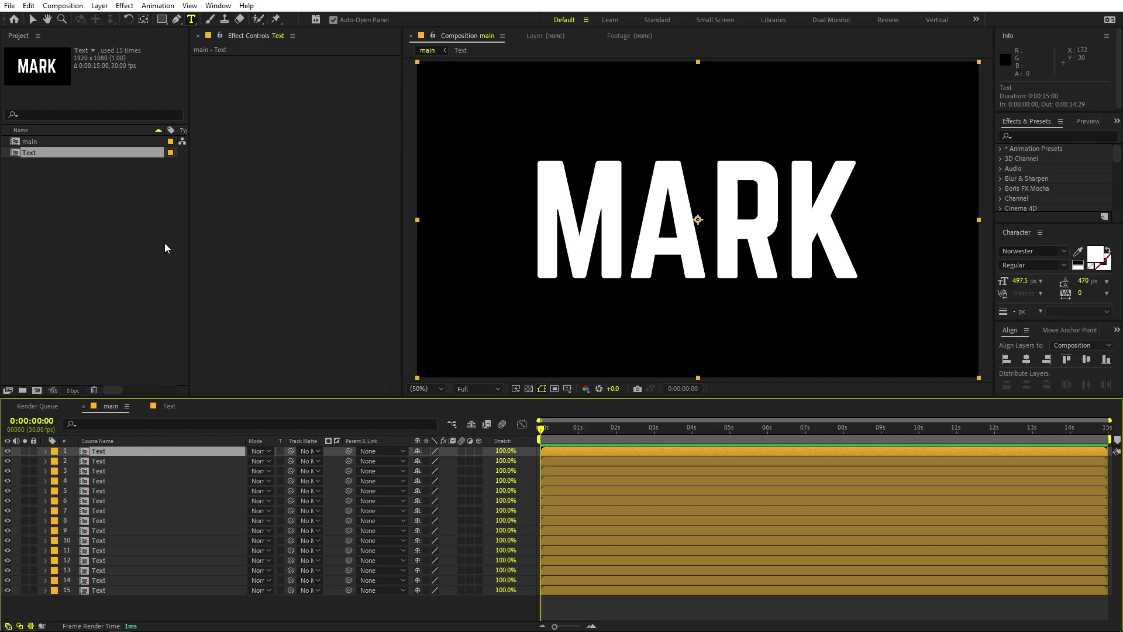
- Draw rectangular slice masks on layers 1–5, cutting strips across M, R, ARK and MA
click(162, 21)
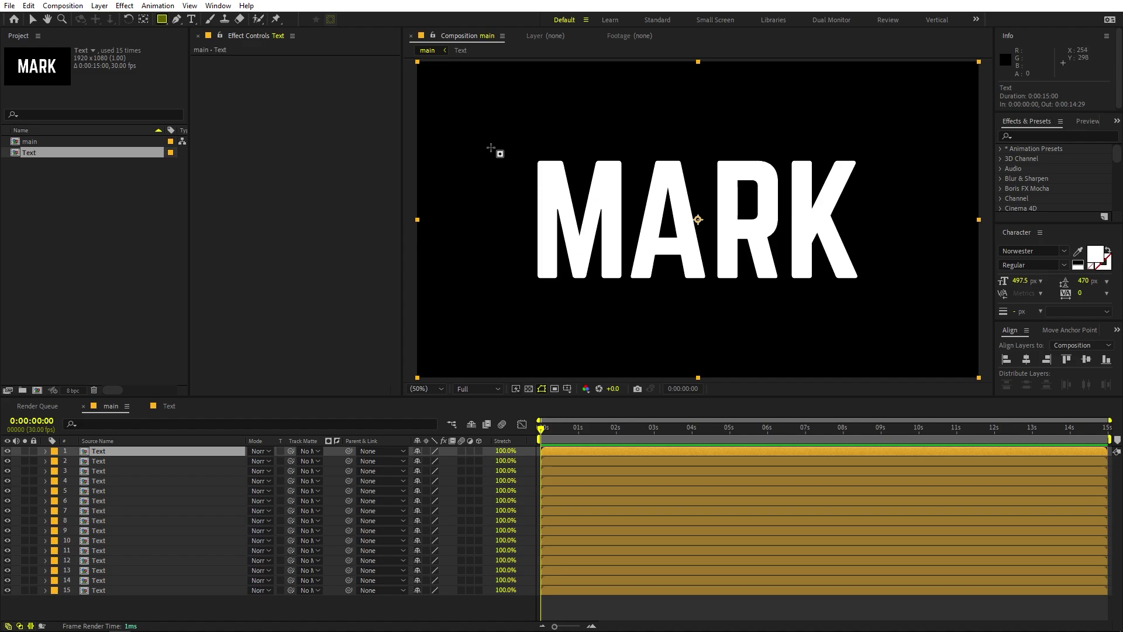
drag(489, 144, 637, 181)
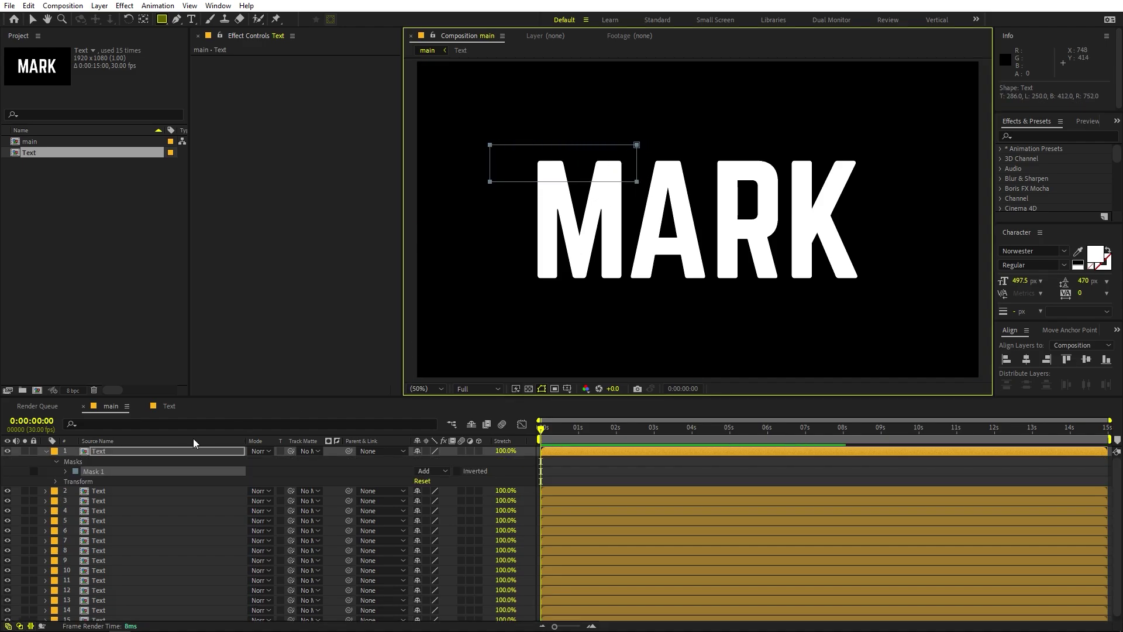
click(120, 492)
drag(653, 148, 761, 209)
click(122, 530)
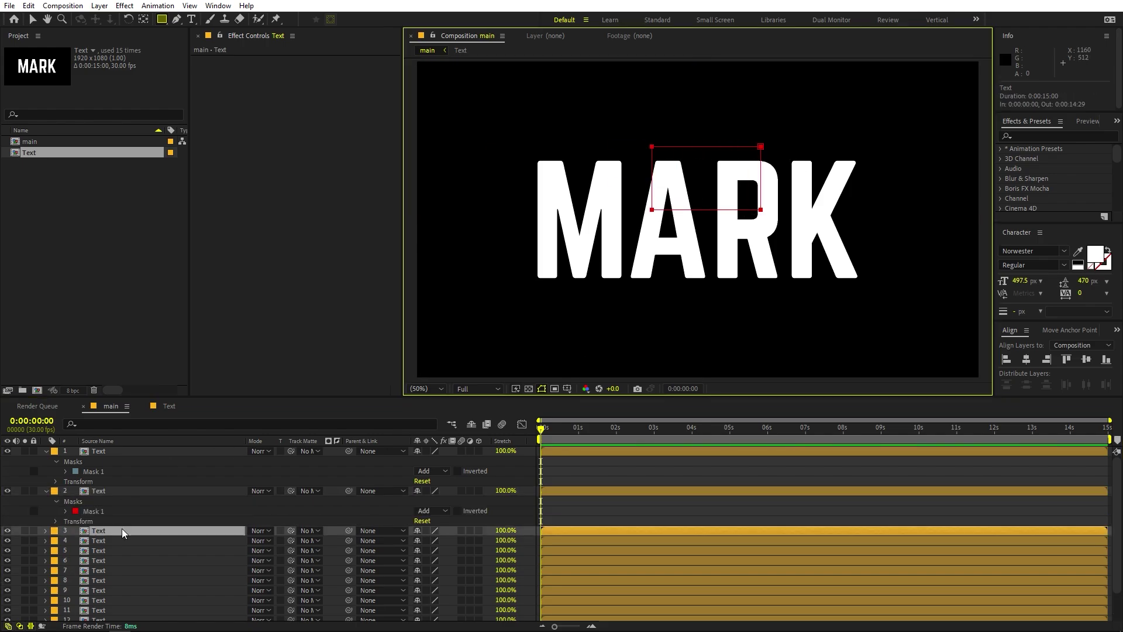
drag(876, 129, 751, 203)
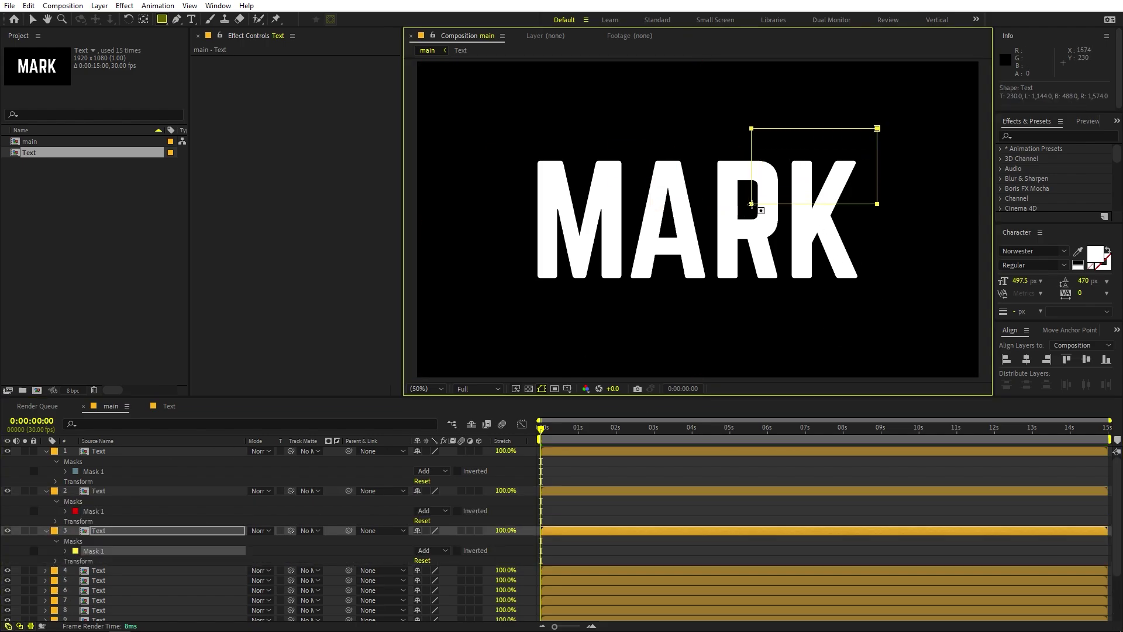
click(168, 571)
drag(871, 244, 638, 258)
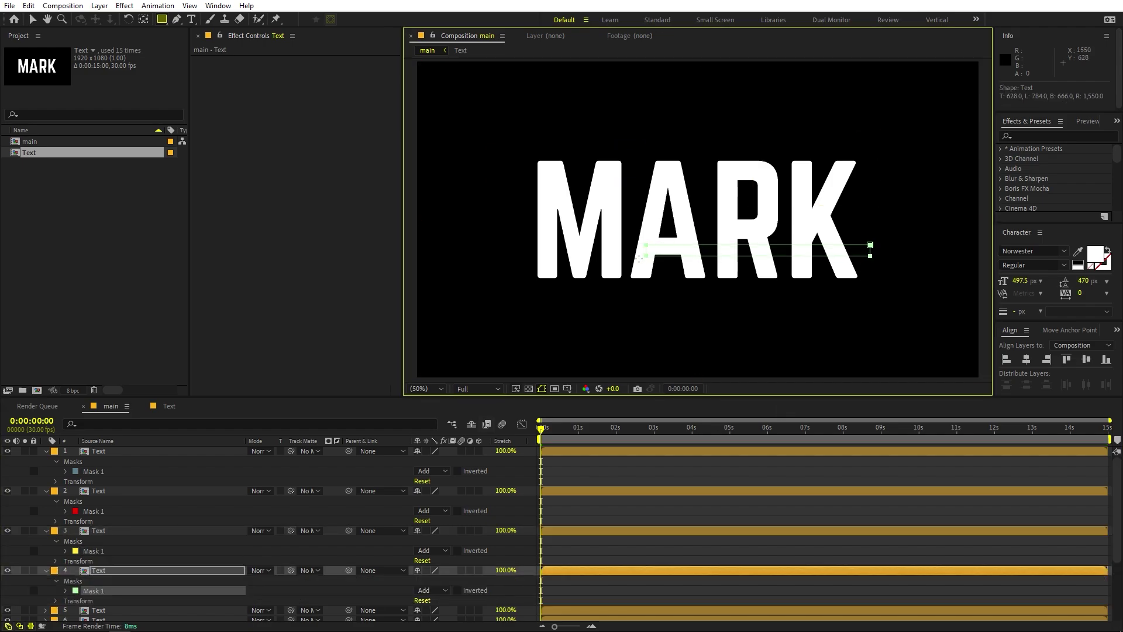
key(ctrl+Down)
drag(503, 281, 655, 242)
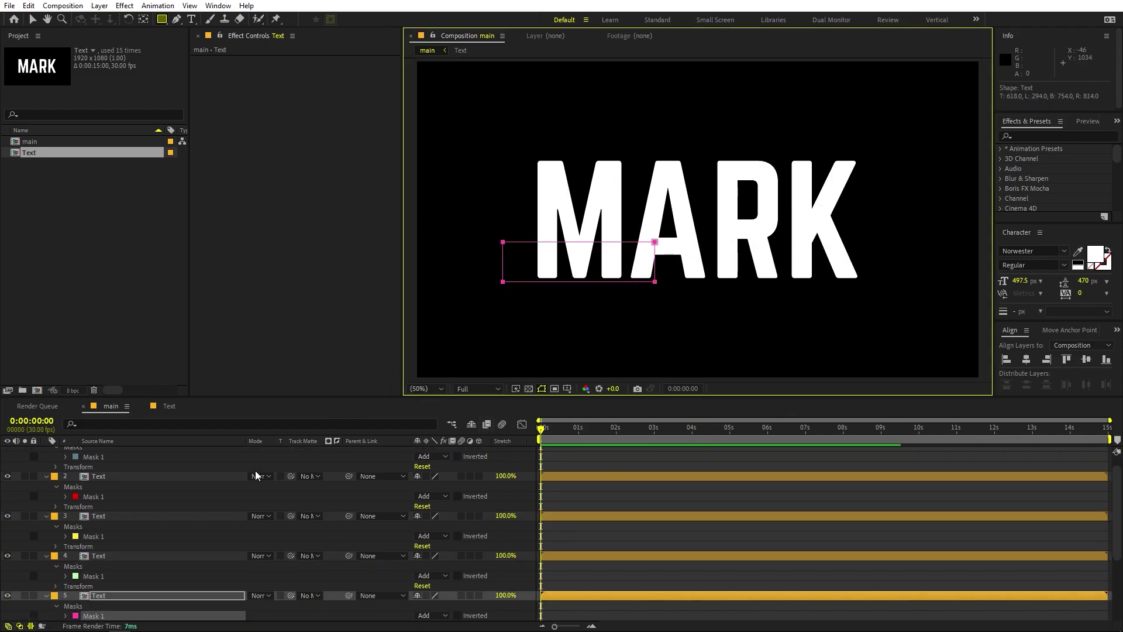
- Mask horizontal strips on the following layers, starting with MA on layer 6
scroll(178, 515, down, 3)
click(119, 526)
drag(502, 200, 647, 241)
key(ctrl+Down)
drag(677, 306, 877, 238)
click(120, 542)
drag(697, 251, 878, 191)
click(134, 585)
drag(646, 313, 914, 243)
scroll(153, 557, down, 1)
key(ctrl+Down)
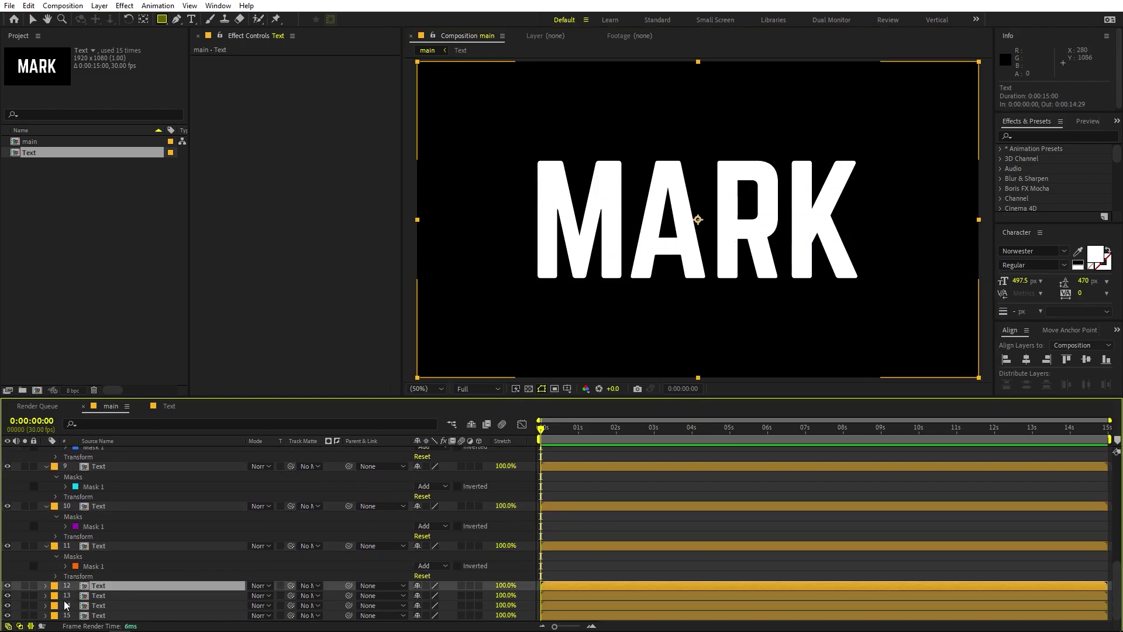
- Mask layer 12 to a strip over M and layer 13 to a strip over ARK
shift+click(111, 615)
click(7, 586)
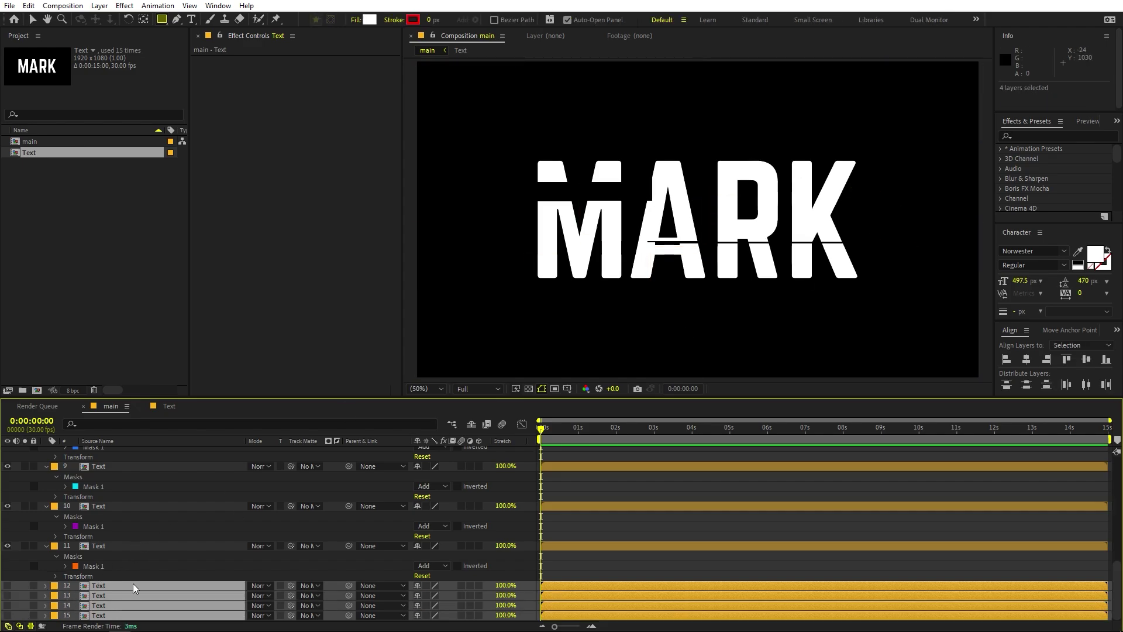
click(85, 576)
click(7, 586)
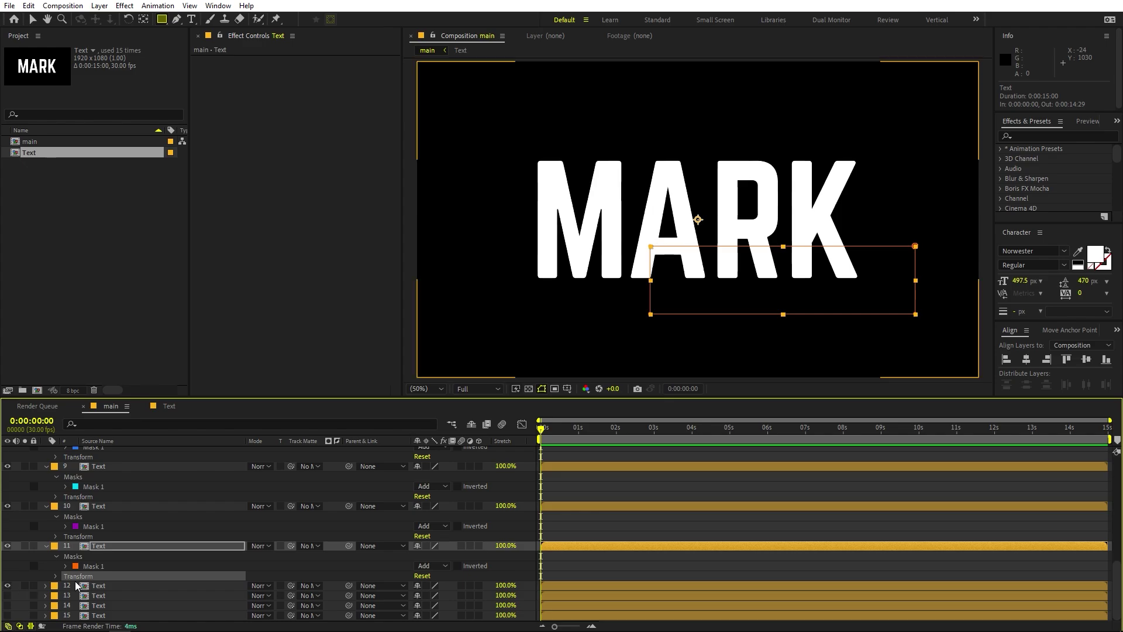
click(133, 588)
drag(487, 179, 657, 216)
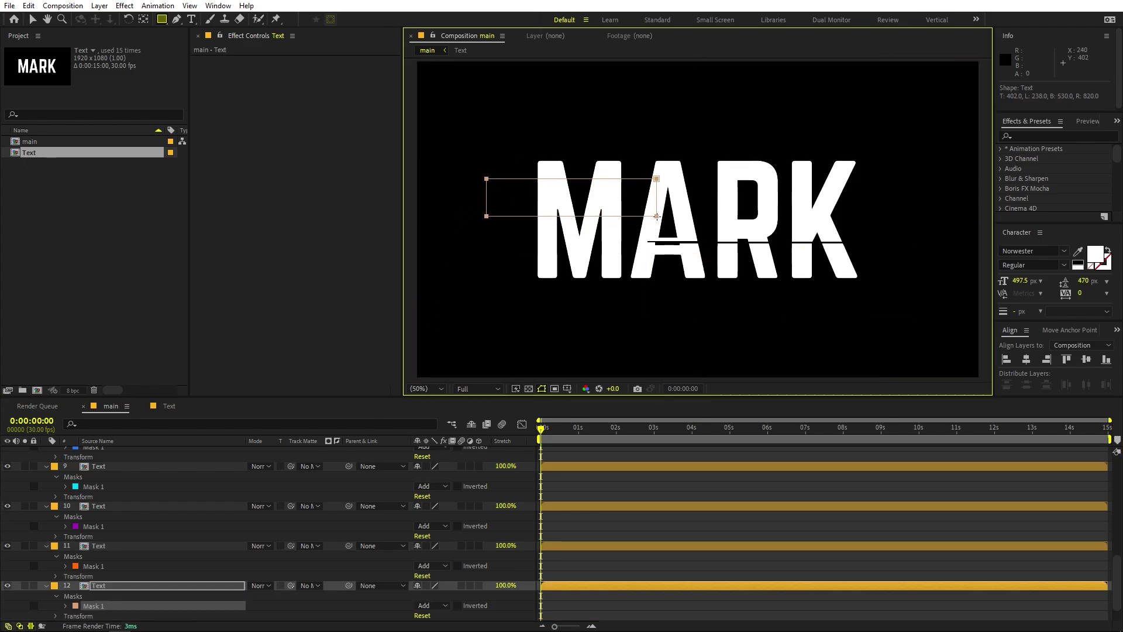
scroll(142, 605, down, 1)
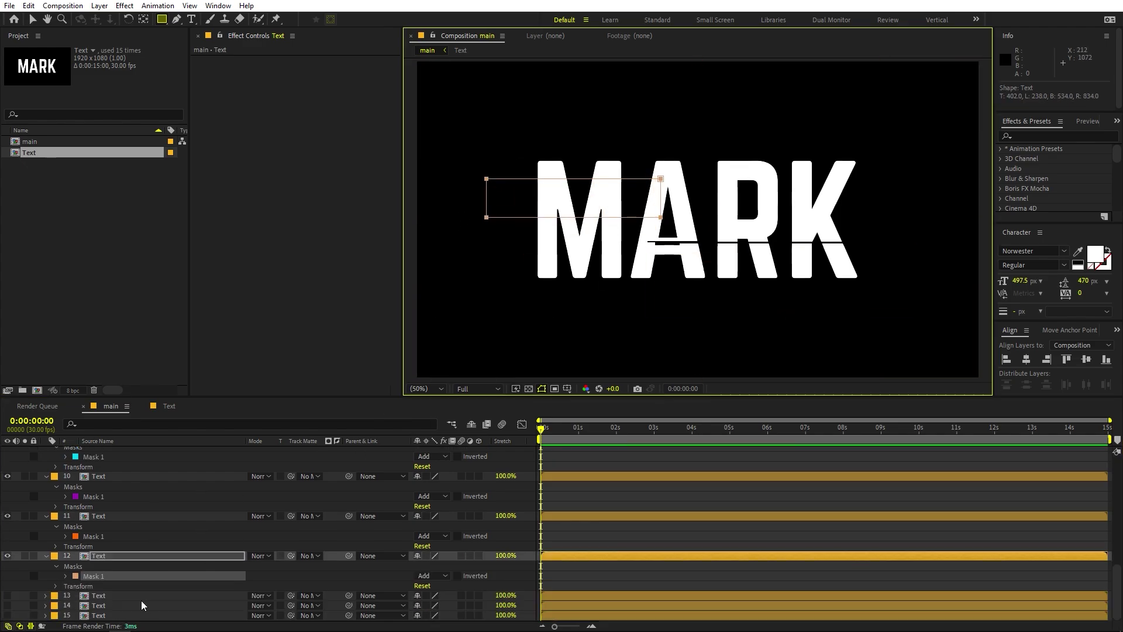
click(110, 596)
click(7, 596)
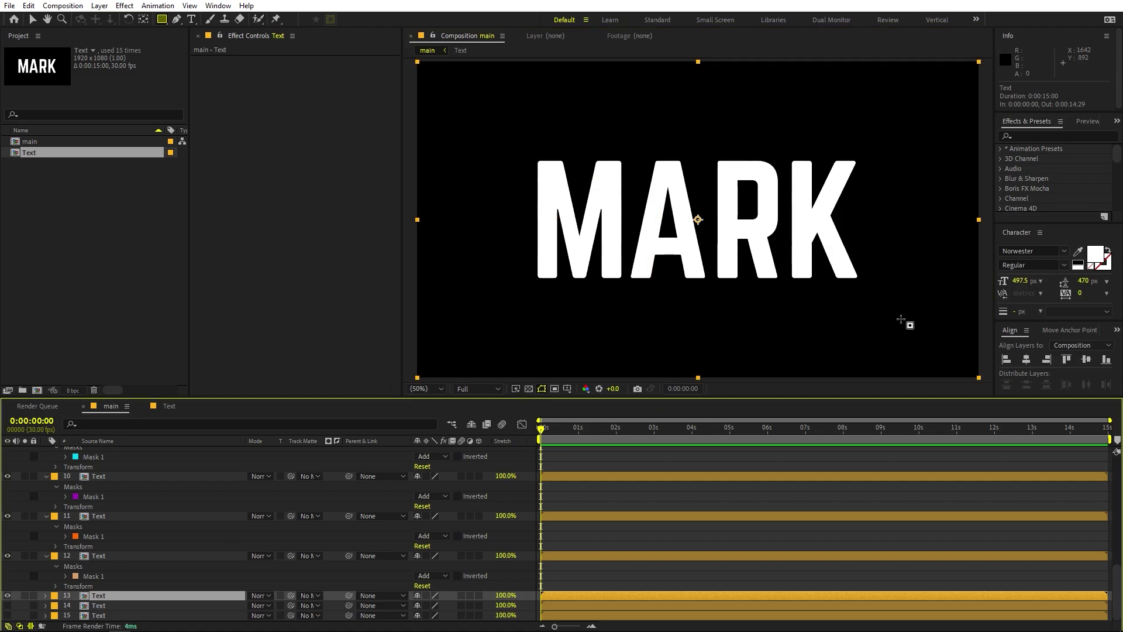
drag(877, 227, 634, 257)
- Delete the spare layers 14 and 15
scroll(216, 551, down, 1)
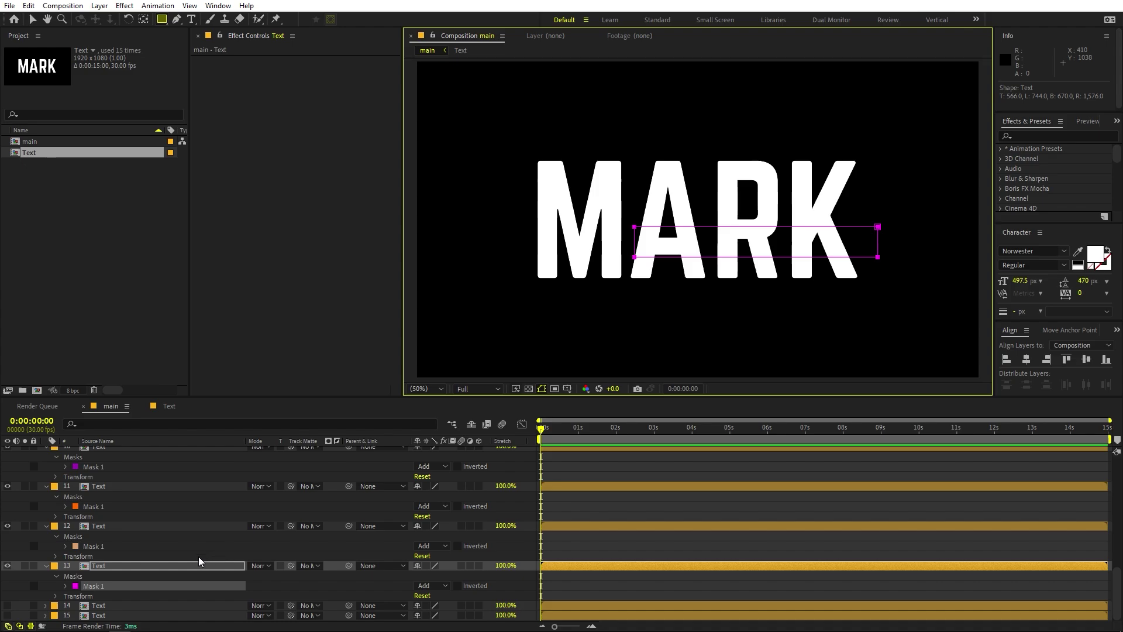
click(124, 604)
shift+click(119, 615)
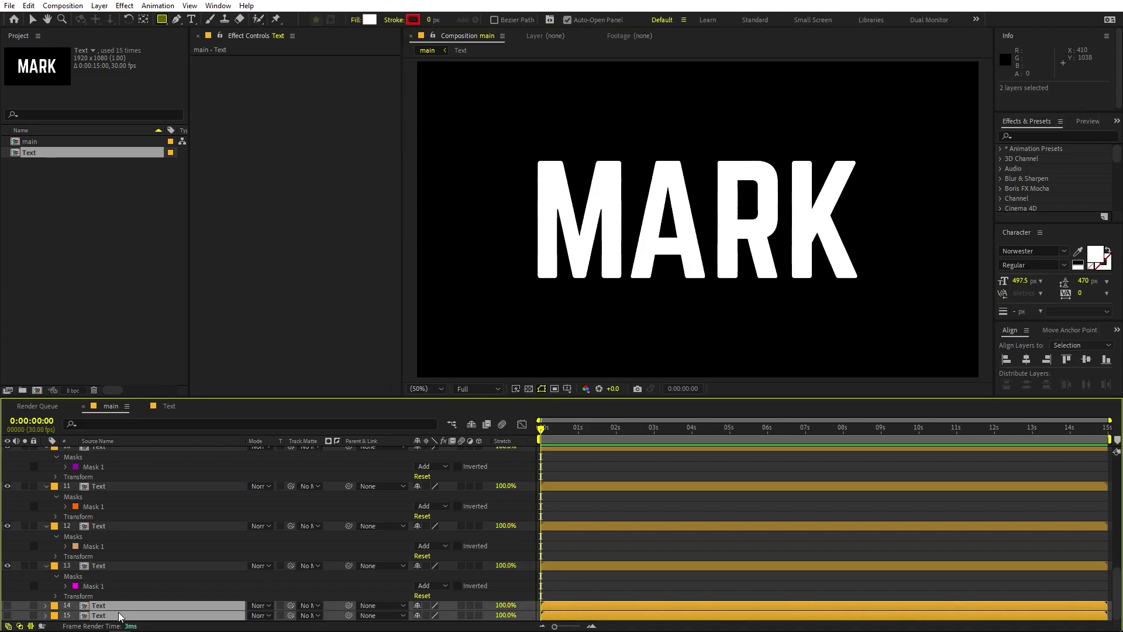
key(Delete)
- Add Position keyframes at 1 second on all 13 text layers
scroll(139, 550, up, 10)
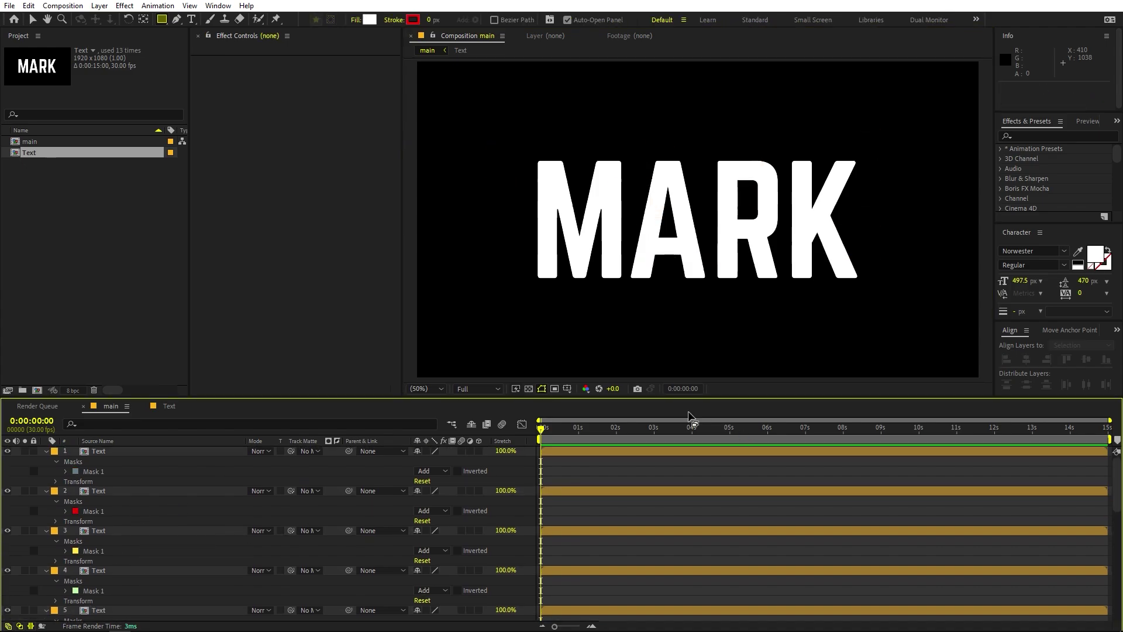
click(119, 490)
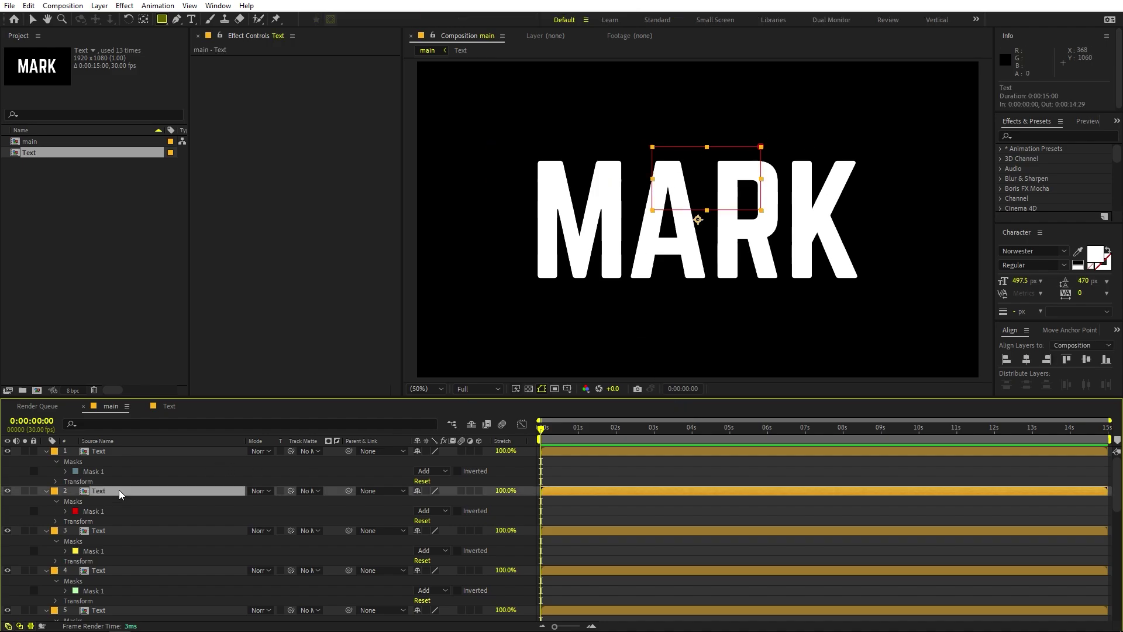
key(ctrl+a)
key(ctrl+grave)
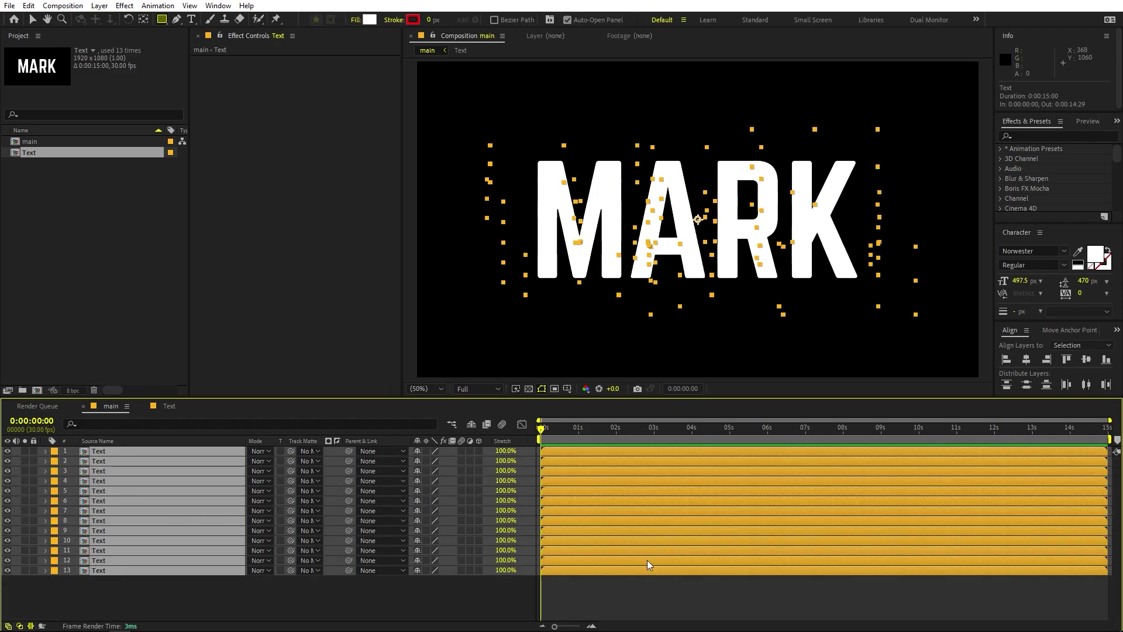
click(696, 594)
drag(548, 428, 579, 430)
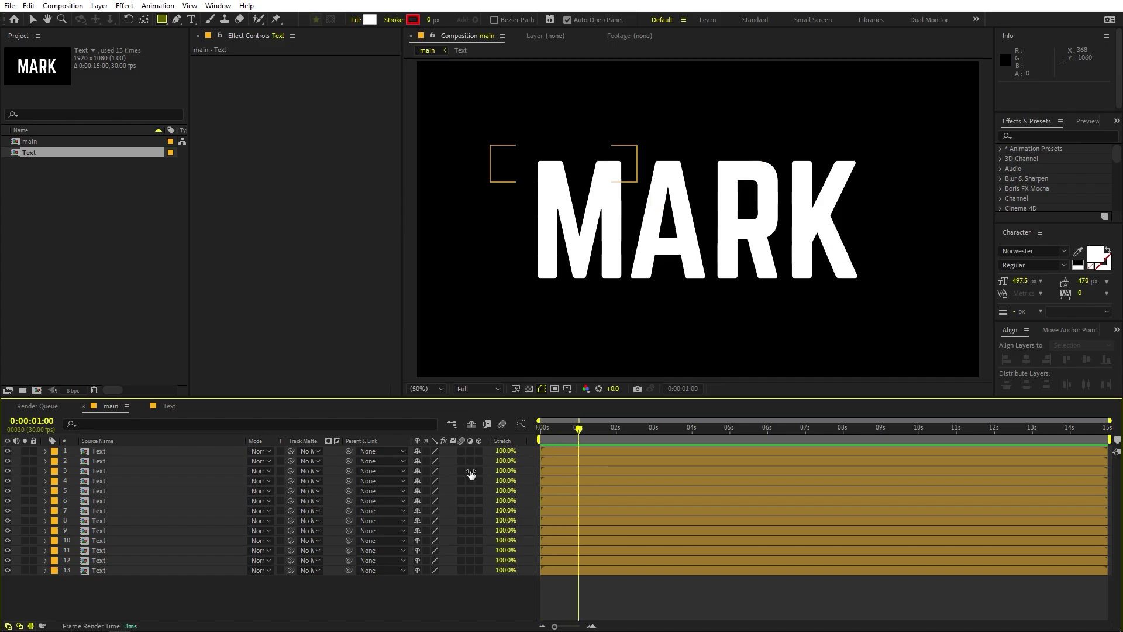
click(111, 570)
shift+click(136, 454)
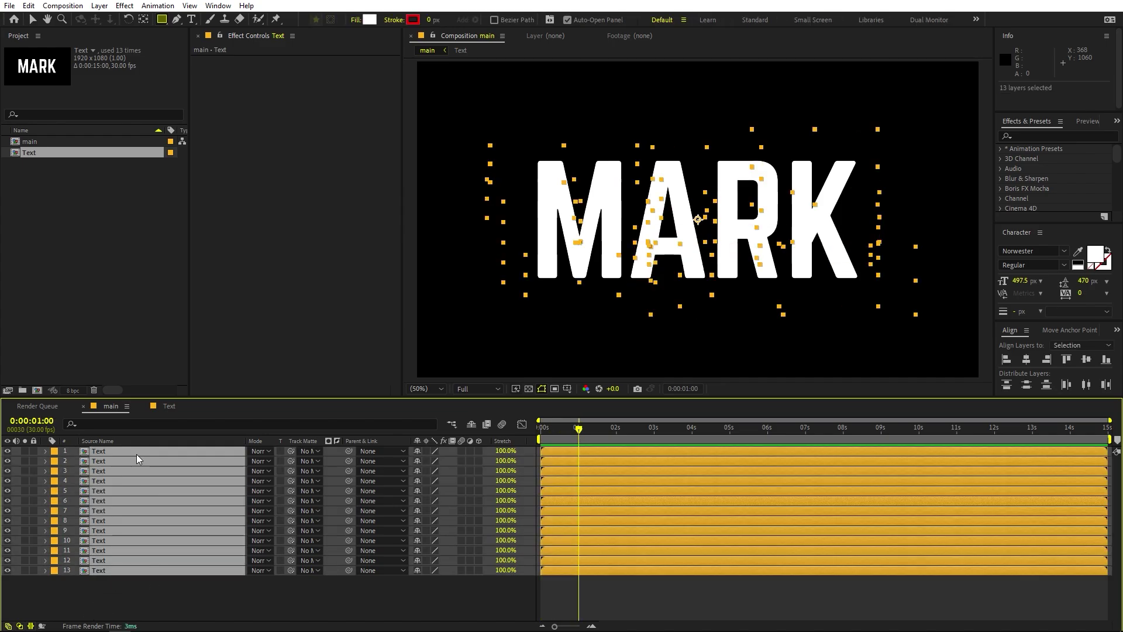
key(p)
click(75, 456)
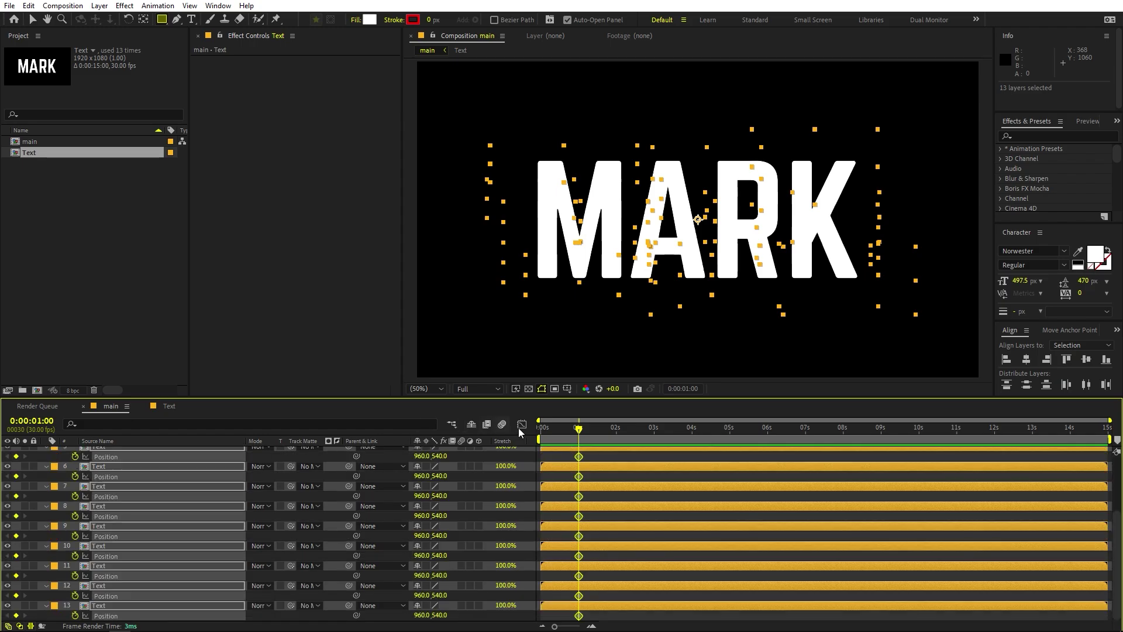
drag(583, 435, 437, 429)
click(632, 459)
- At the 1-second keyframes, centre each layer's anchor point on its own strip
scroll(633, 460, up, 3)
click(560, 453)
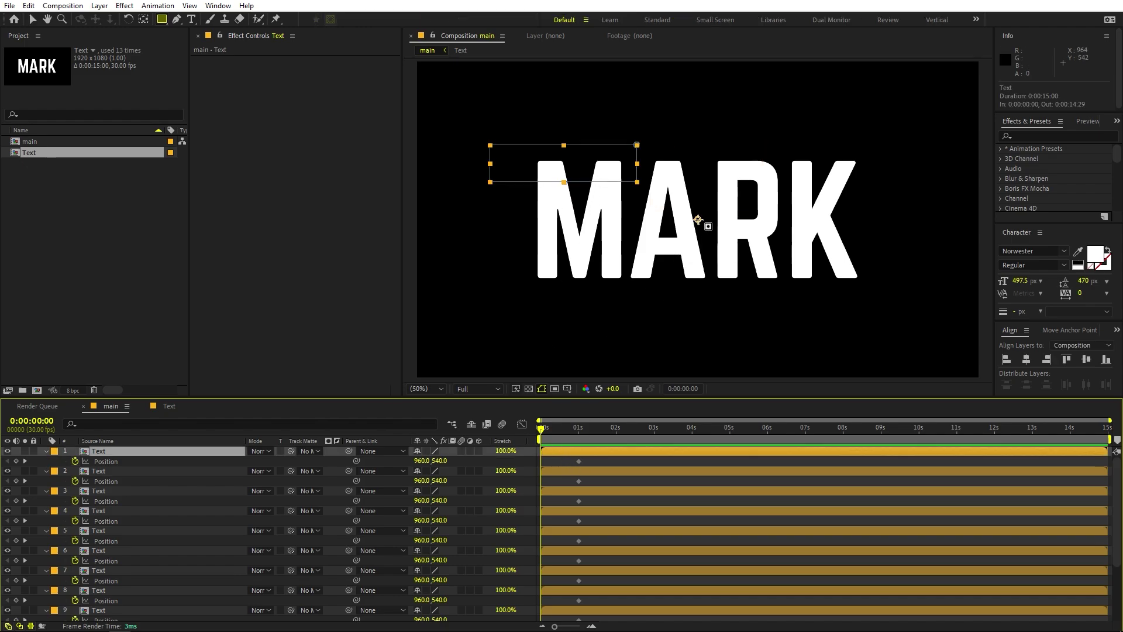
drag(562, 439, 583, 434)
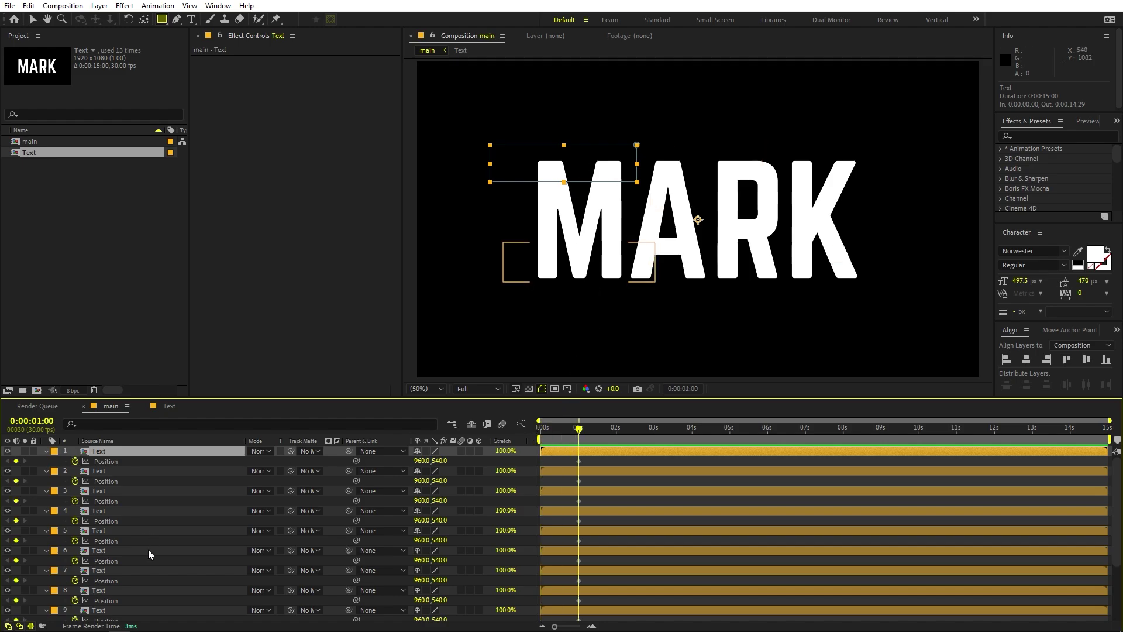
scroll(100, 608, down, 3)
shift+click(99, 606)
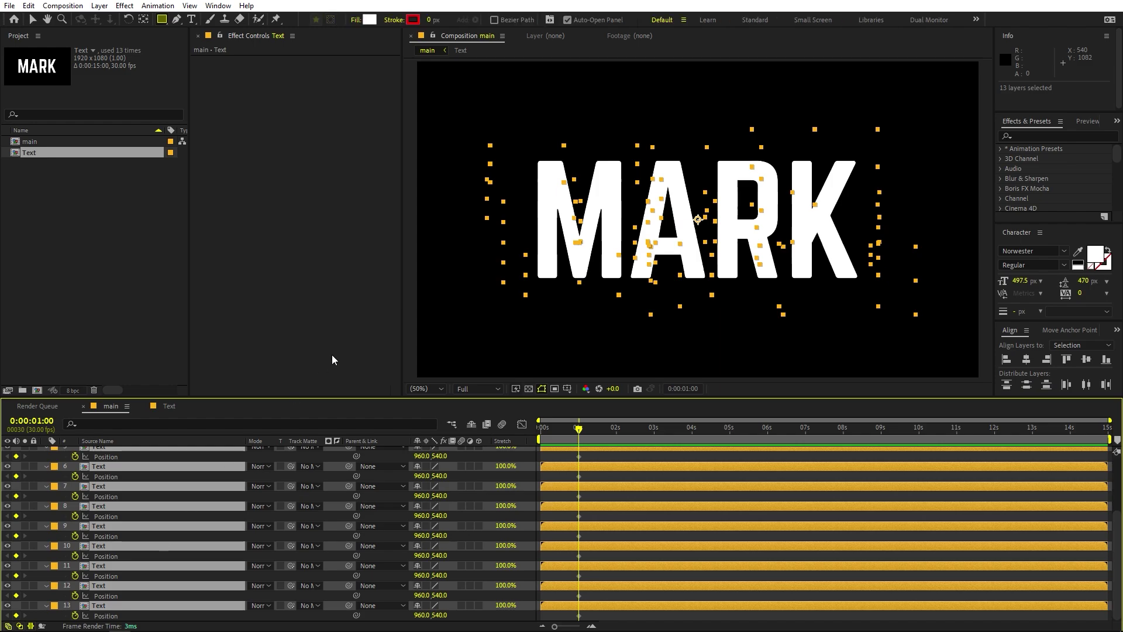
click(143, 19)
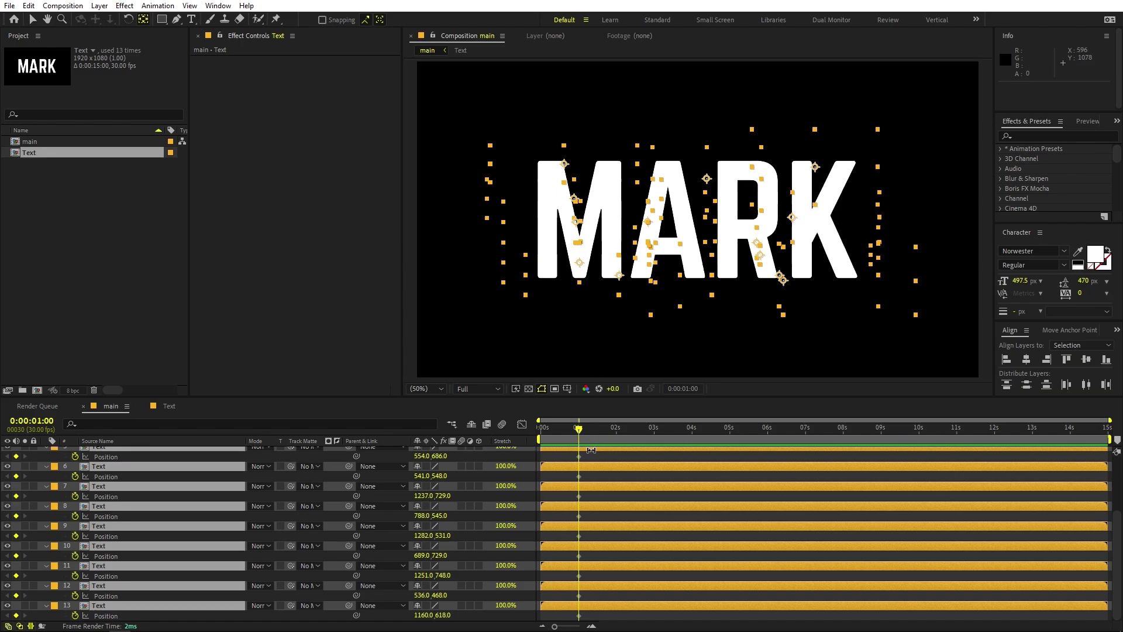
click(343, 457)
key(Home)
scroll(610, 476, up, 3)
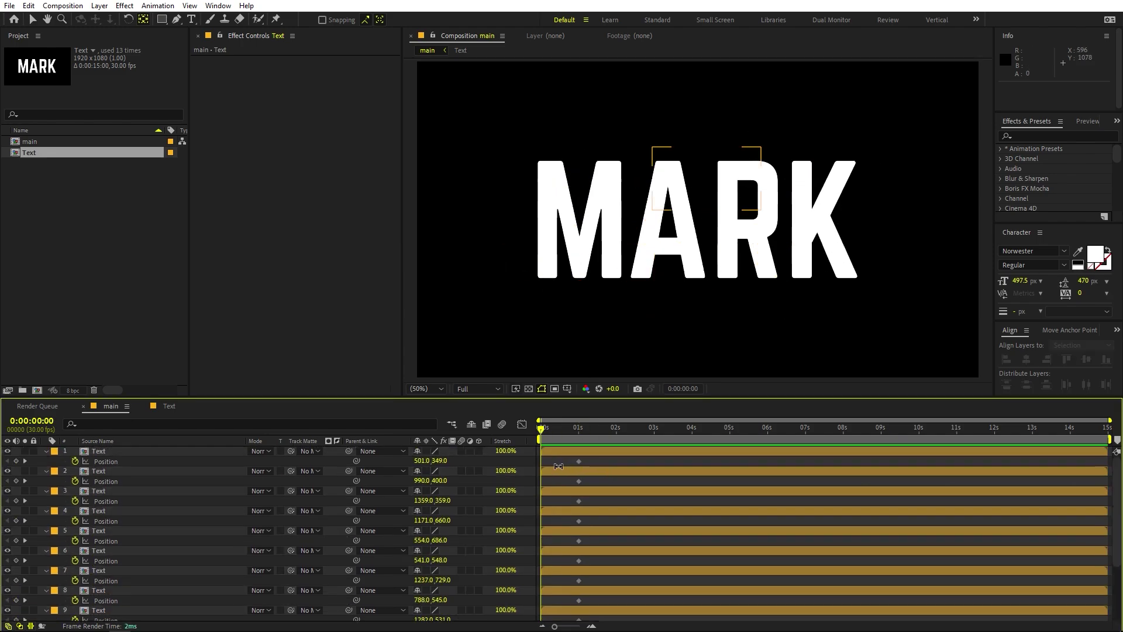
- At 0 s, move slices off-frame: layer 1 off the left, layer 2 up, layer 3 off the right
click(547, 453)
key(v)
drag(585, 167, 351, 170)
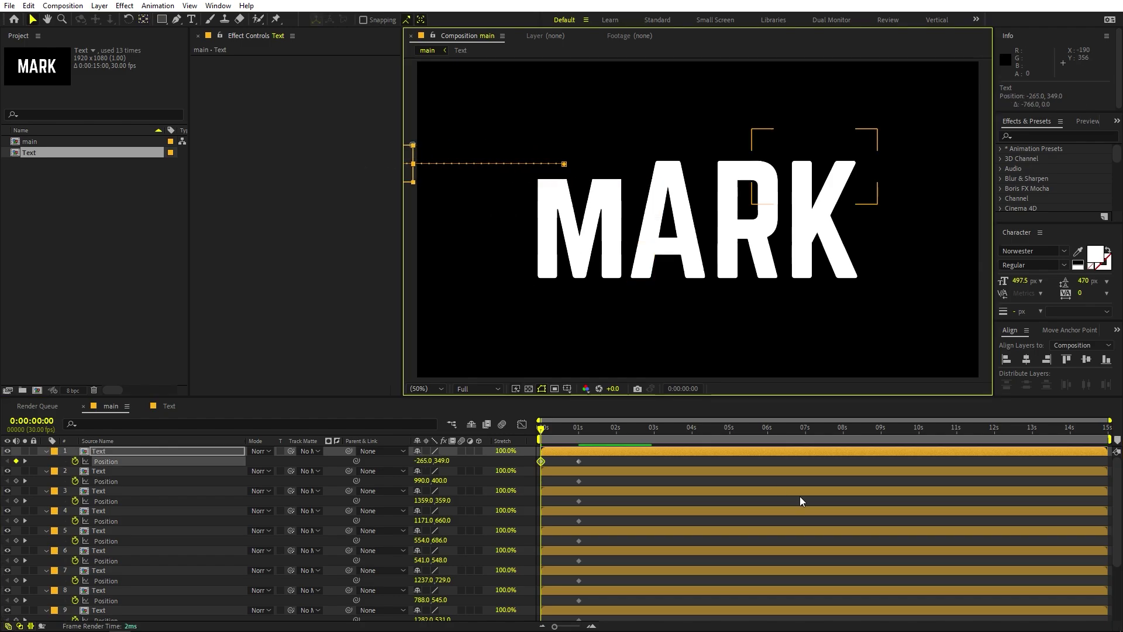
click(621, 471)
drag(711, 193, 712, 38)
click(582, 491)
drag(801, 198, 1039, 199)
click(556, 514)
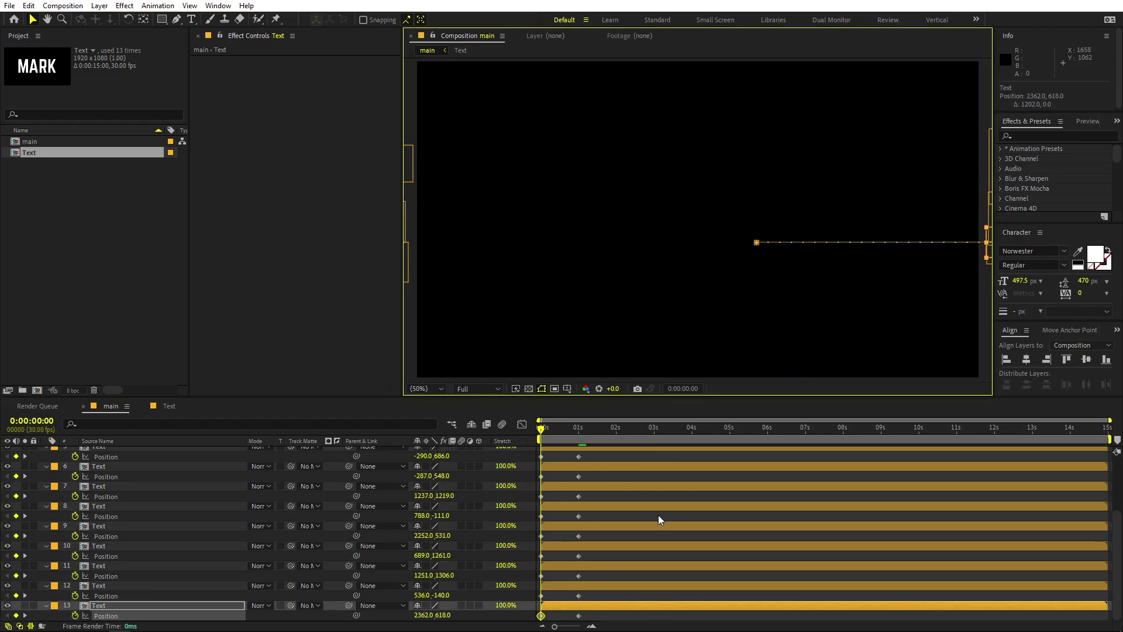
- Apply Easy Ease (F9) to all the Position keyframes
scroll(619, 563, up, 5)
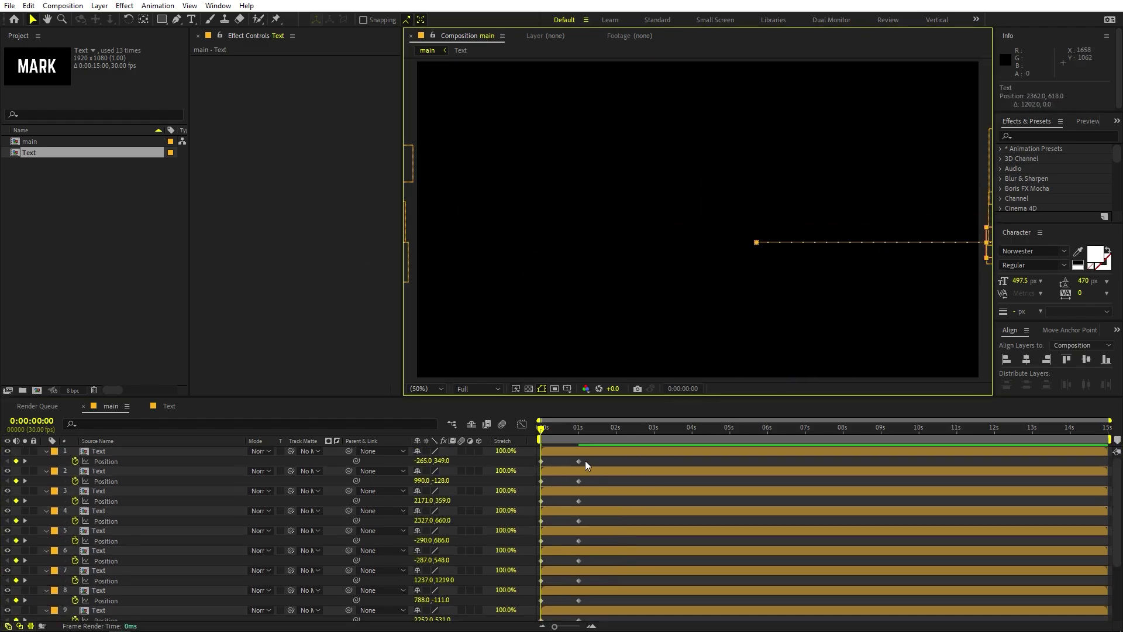
key(ctrl+a)
scroll(619, 534, down, 4)
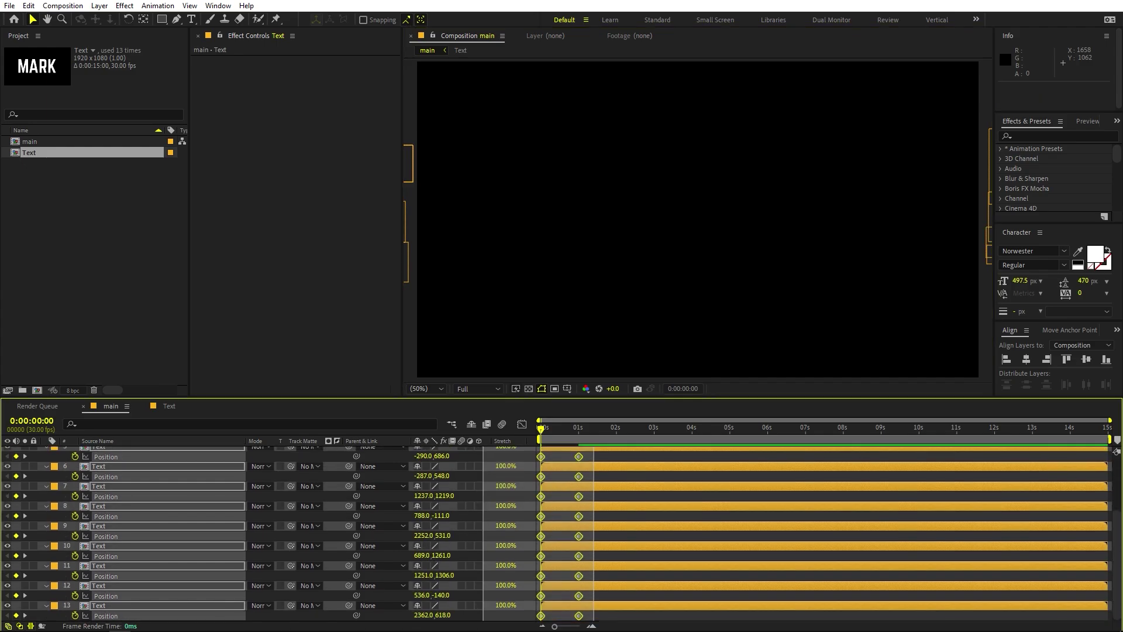
key(F9)
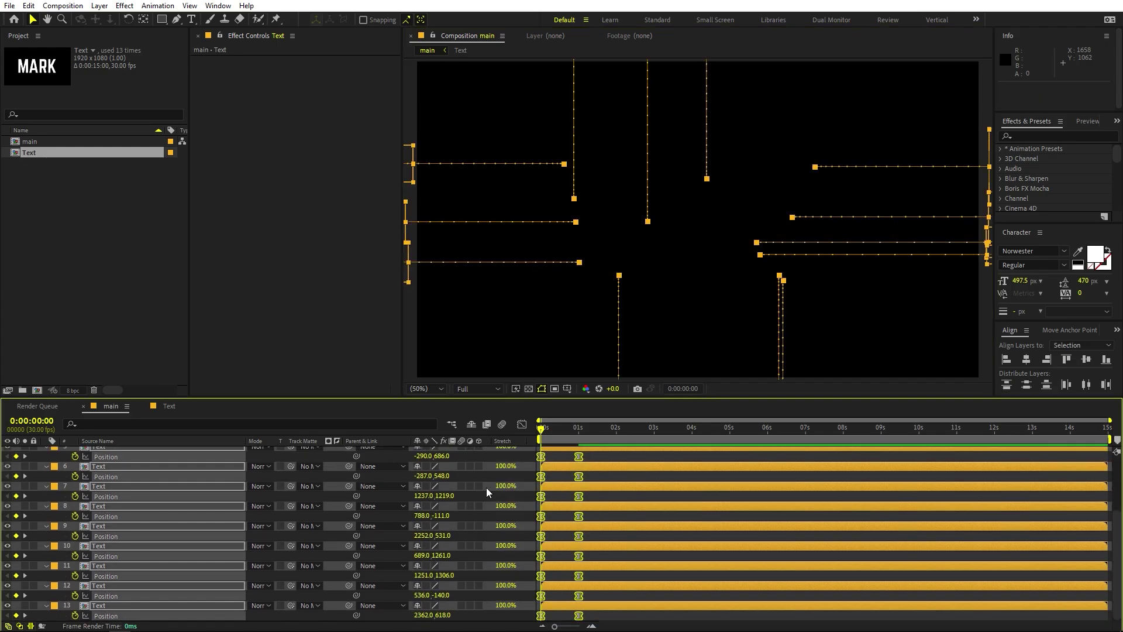
- In the speed graph, raise the 1-second keyframes' incoming influence to 100%, then preview
click(521, 424)
click(718, 614)
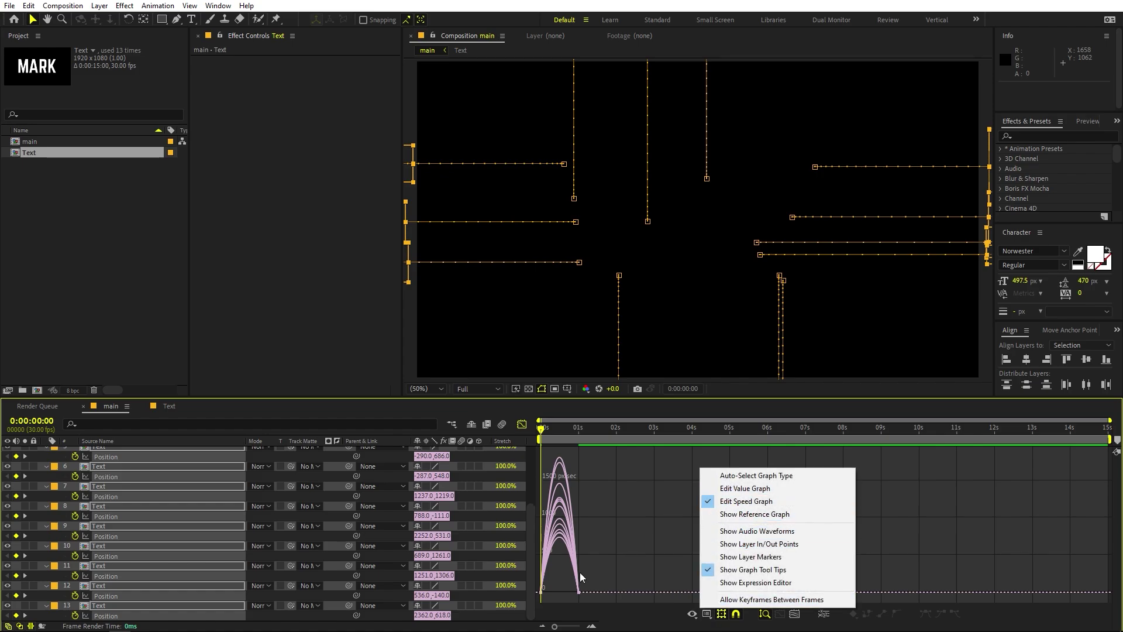
drag(600, 571, 557, 603)
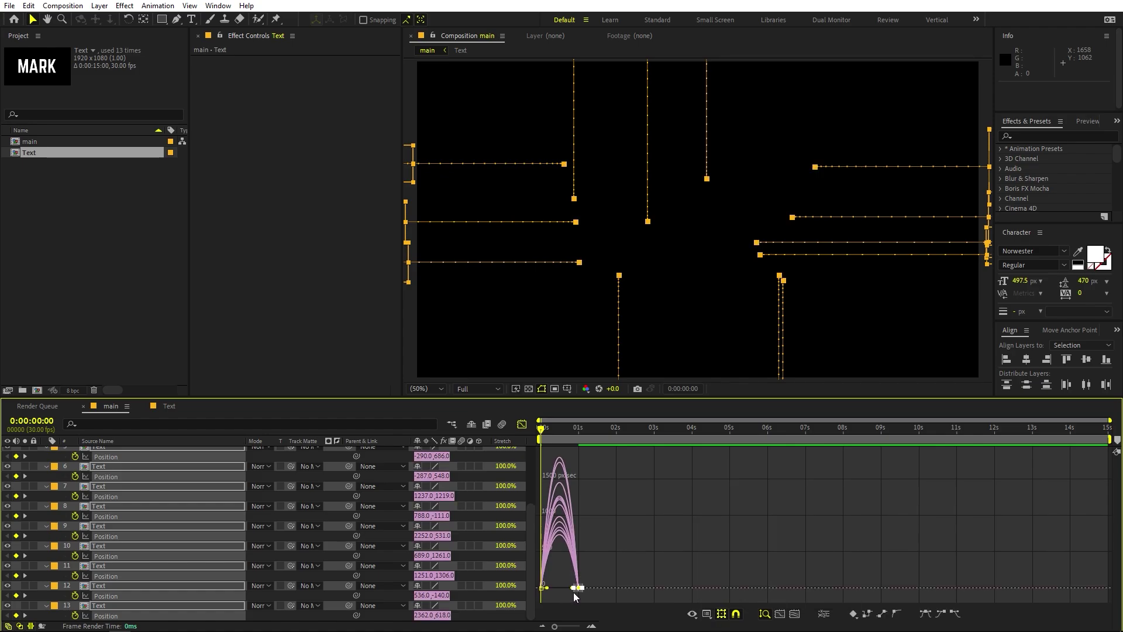
scroll(566, 594, up, 3)
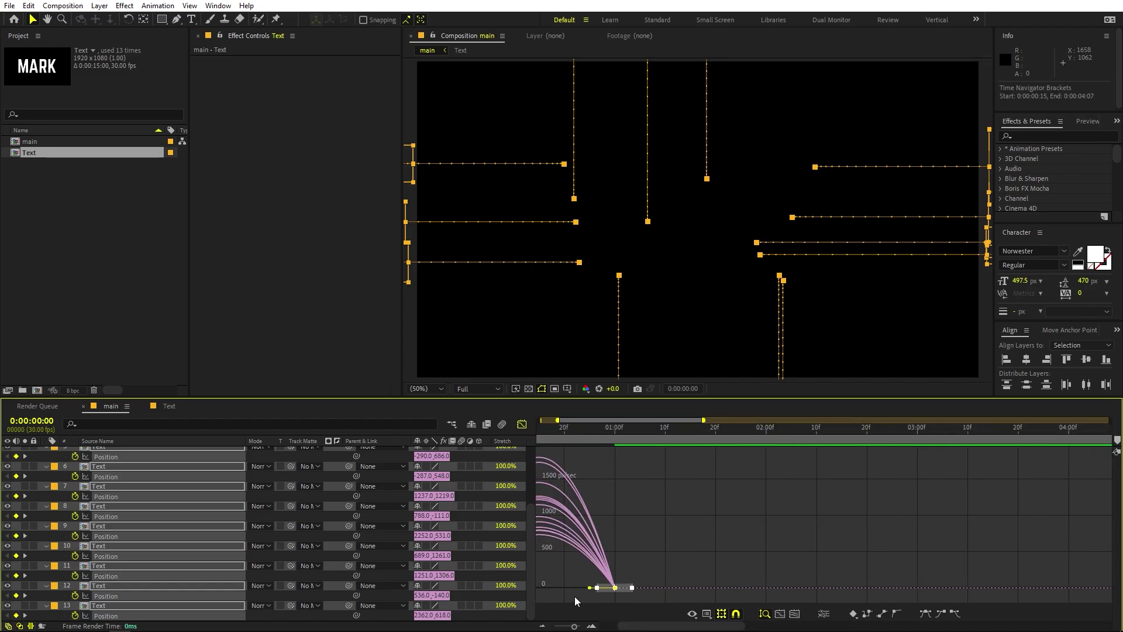
scroll(615, 606, up, 2)
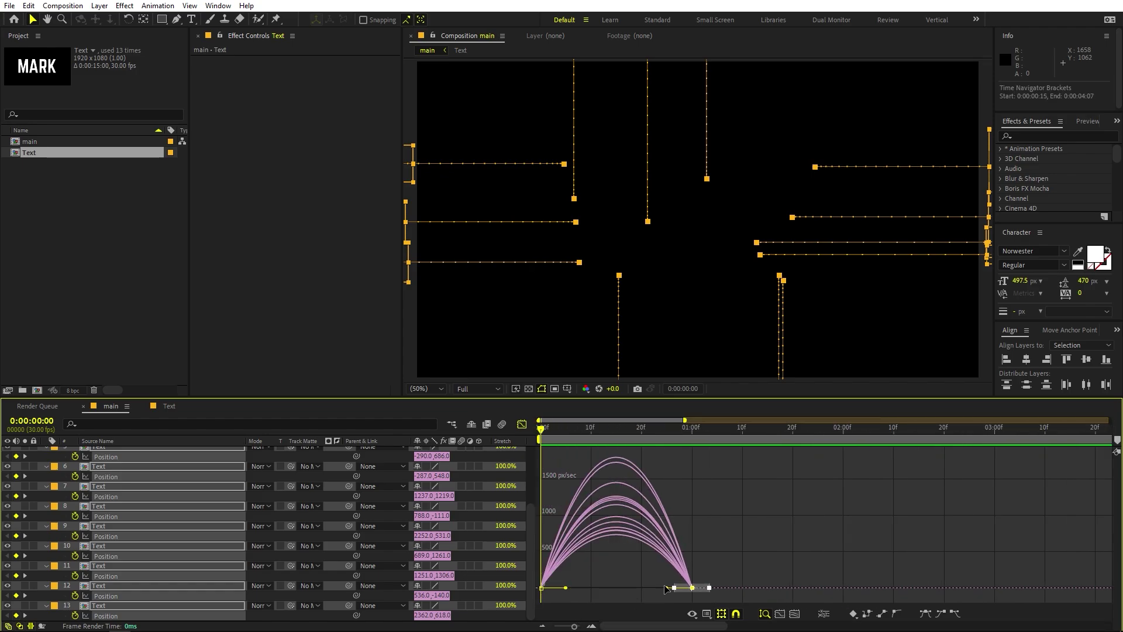
drag(668, 588, 541, 589)
key(space)
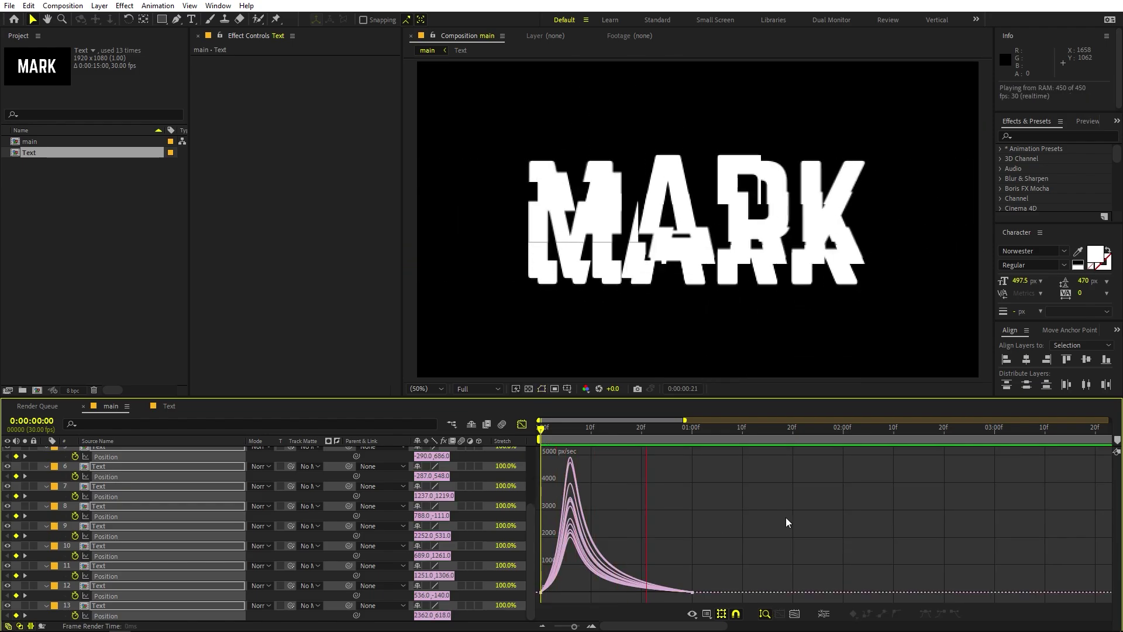
- Stagger the slice layers, with layer 2 starting at frame 8 and layer 7 near frame 4, then preview
key(space)
click(521, 424)
key(u)
key(space)
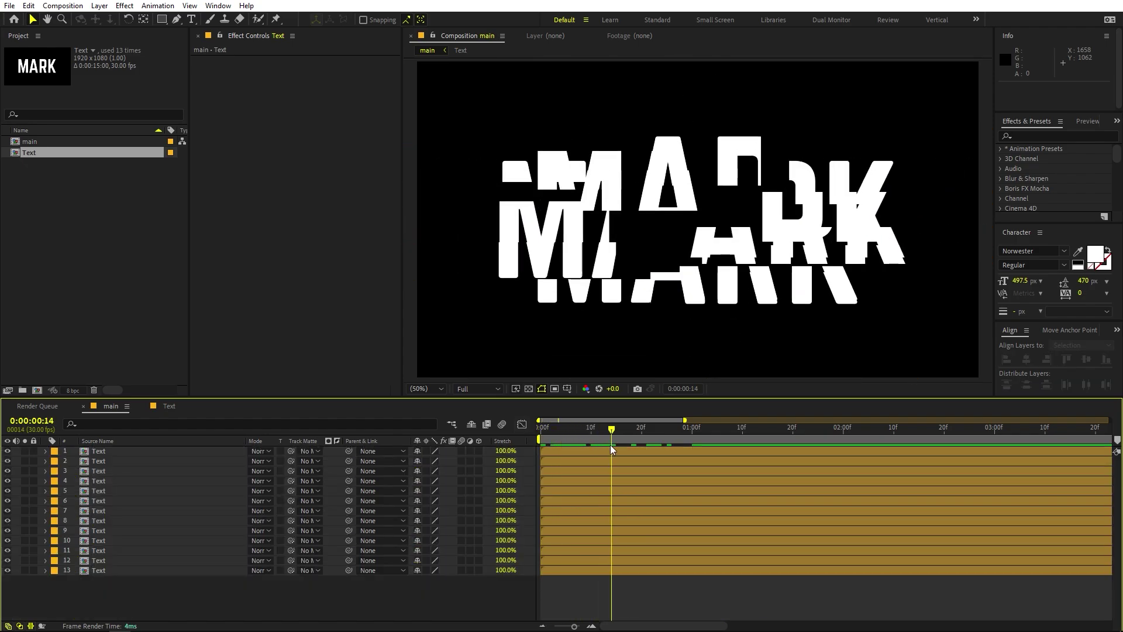
drag(575, 452, 680, 501)
drag(608, 511, 654, 523)
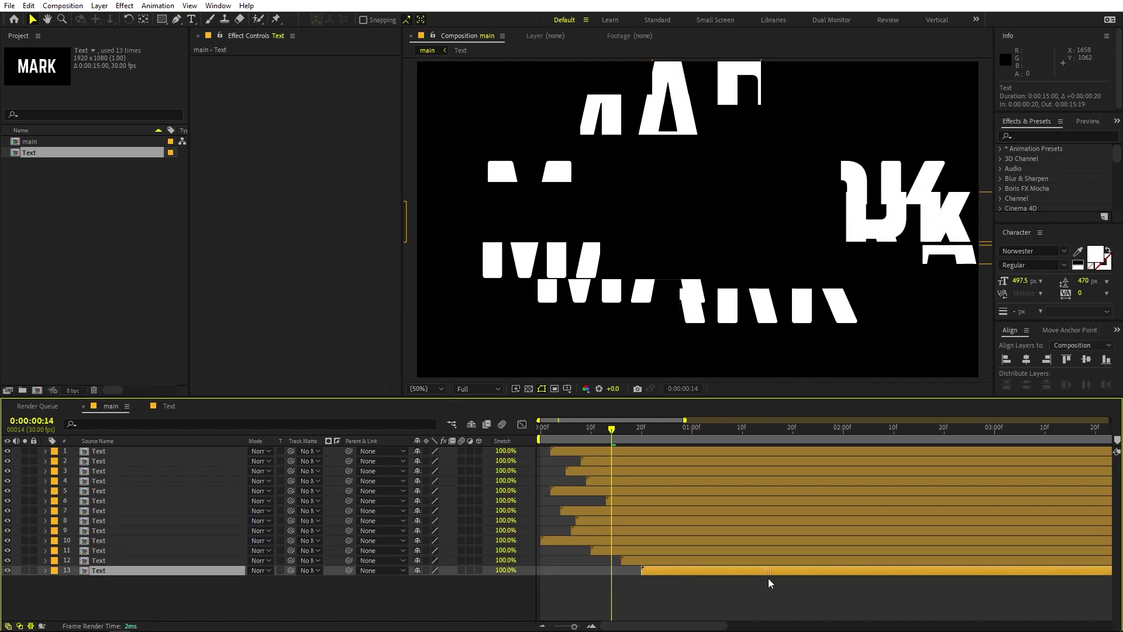
key(space)
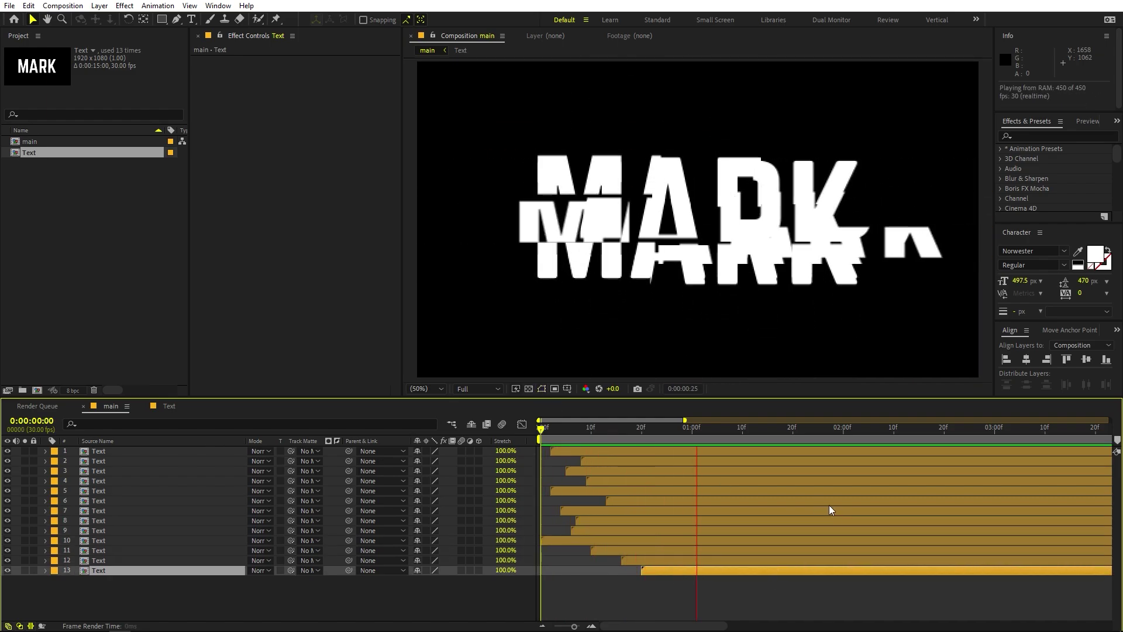
key(space)
key(space)
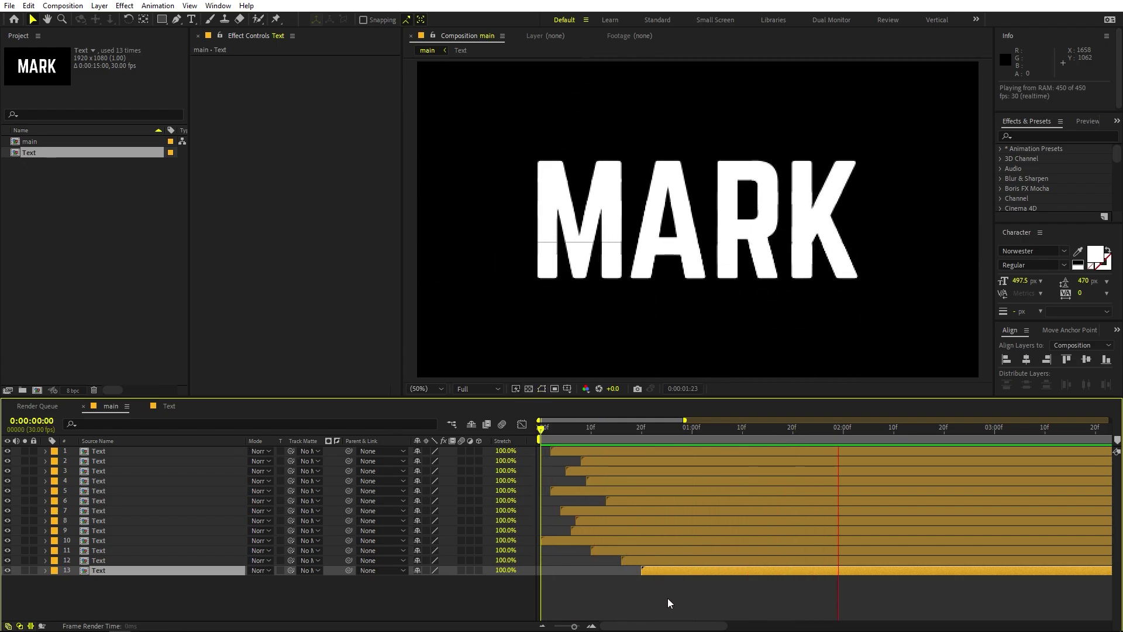
click(468, 589)
drag(135, 603, 89, 452)
- Pre-compose the 13 selected Text layers into a composition named Animation
right_click(89, 452)
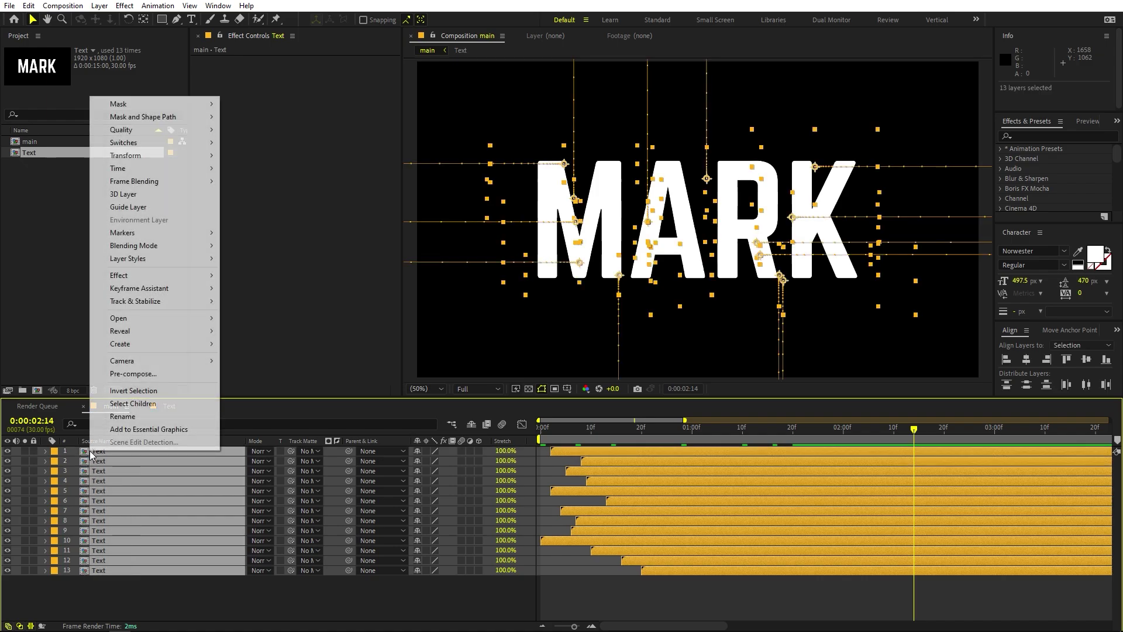
click(167, 378)
text(Anima)
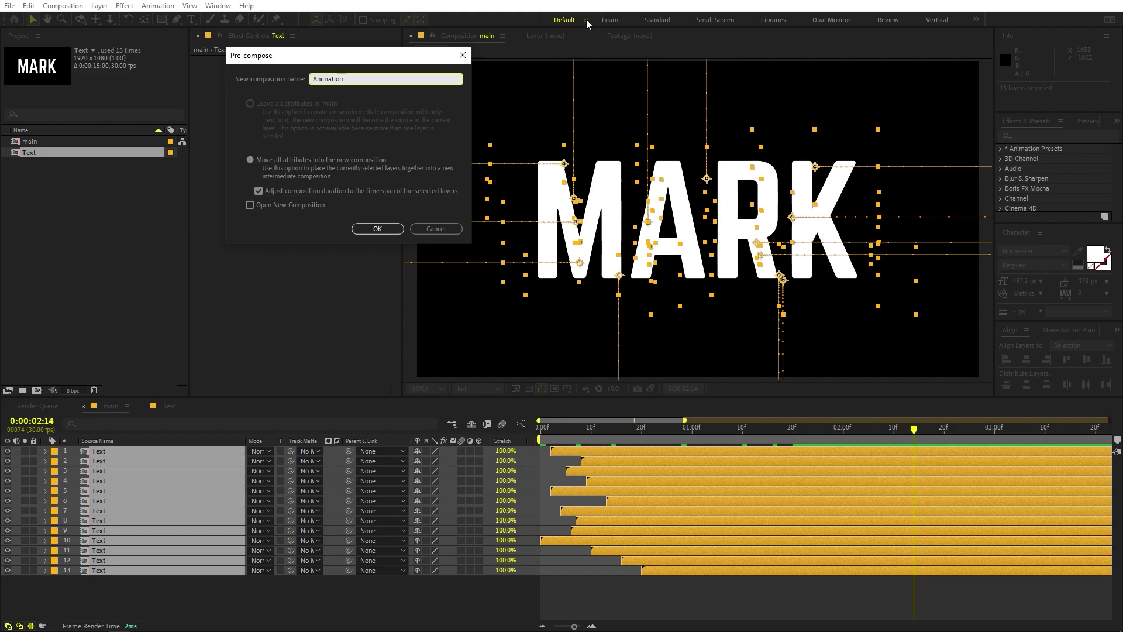
text(tion)
click(370, 229)
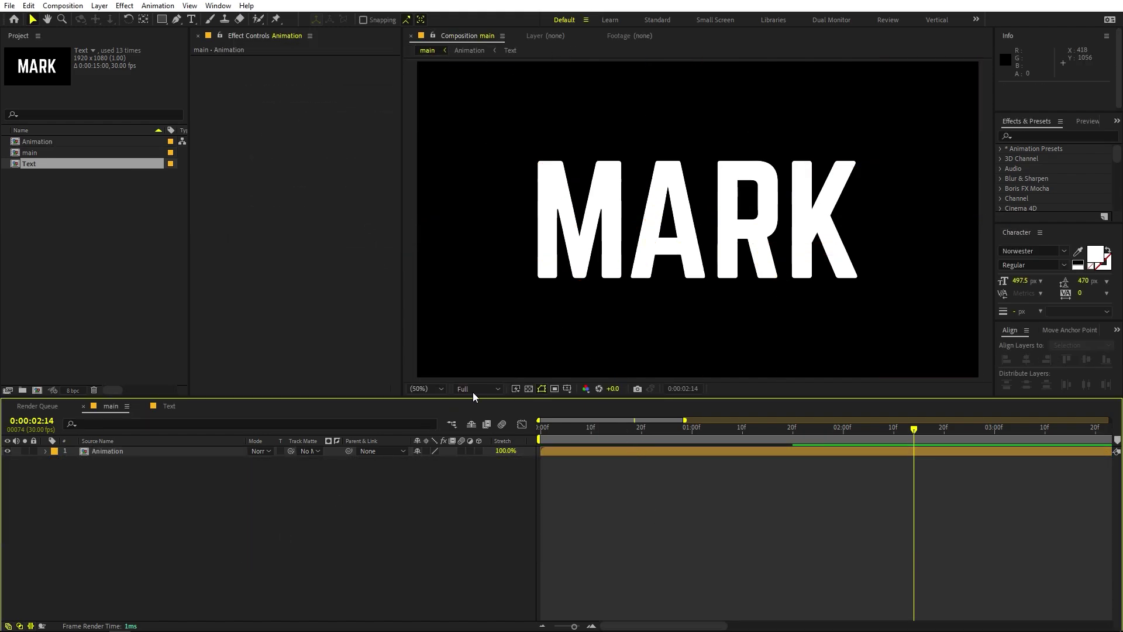
- Find Shift Channels by searching 'shift' and apply it to the Animation layer
drag(603, 440, 577, 444)
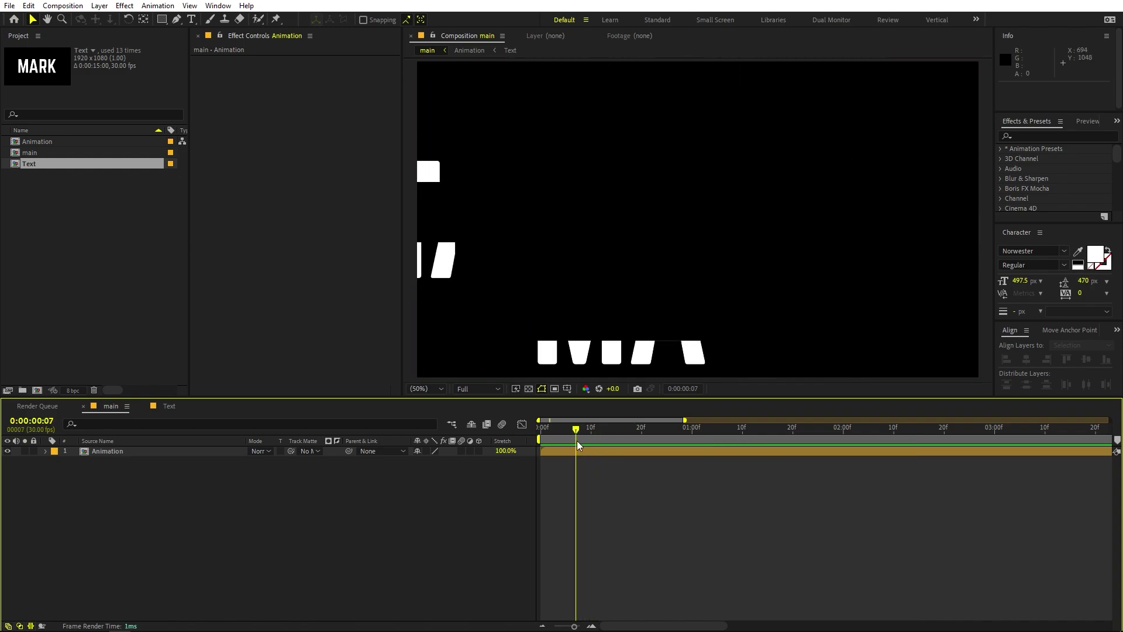
click(117, 453)
click(1062, 135)
text(shift)
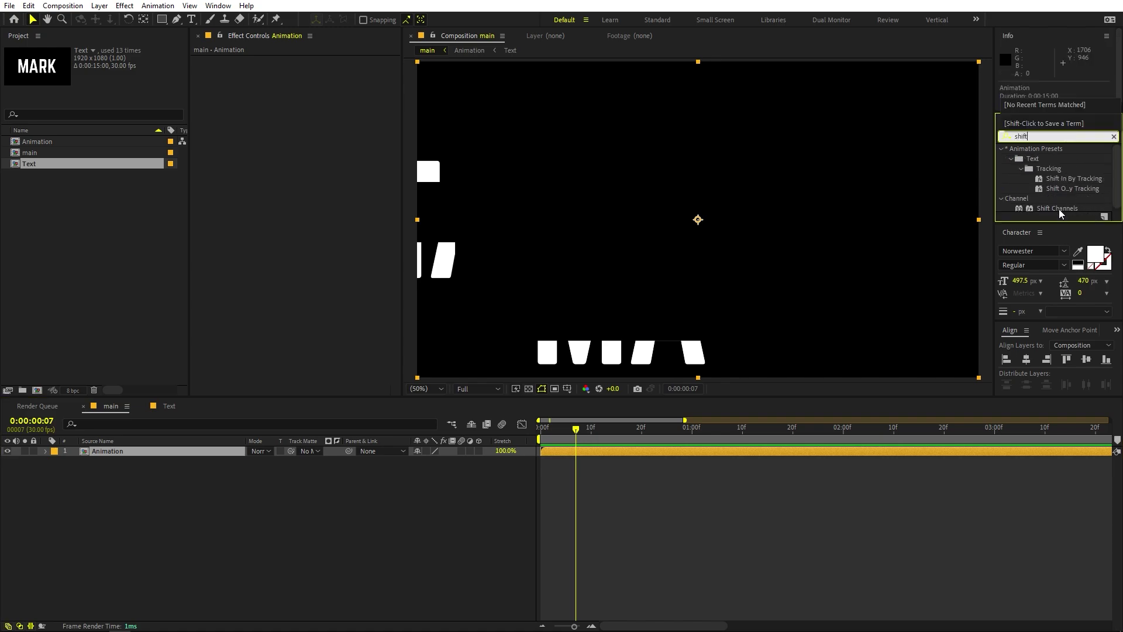
drag(1059, 209, 138, 454)
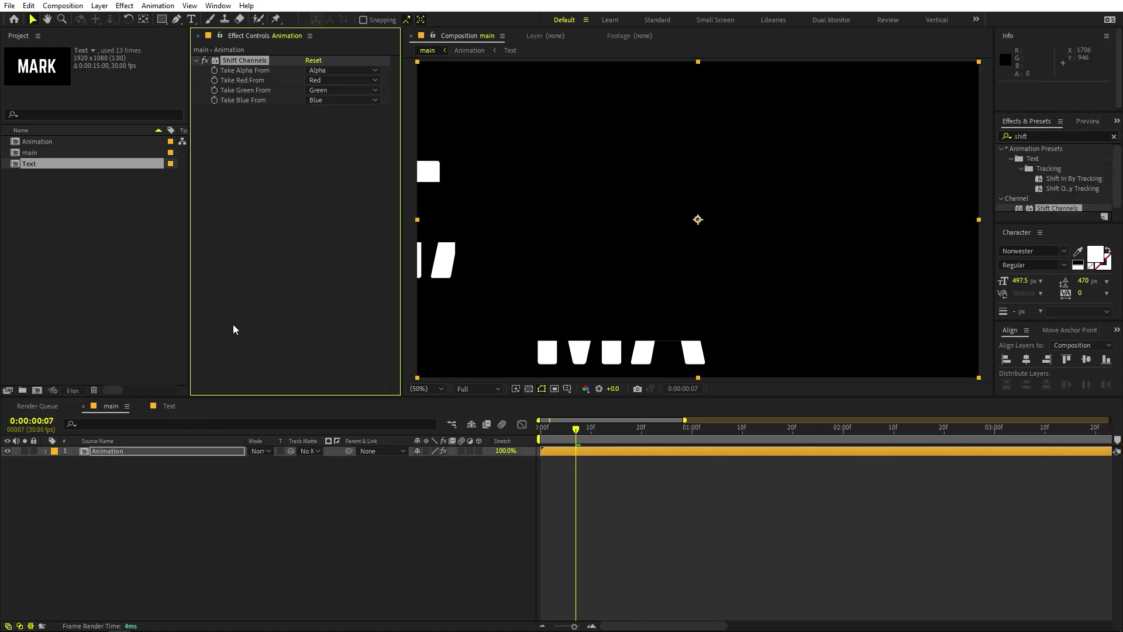
click(124, 451)
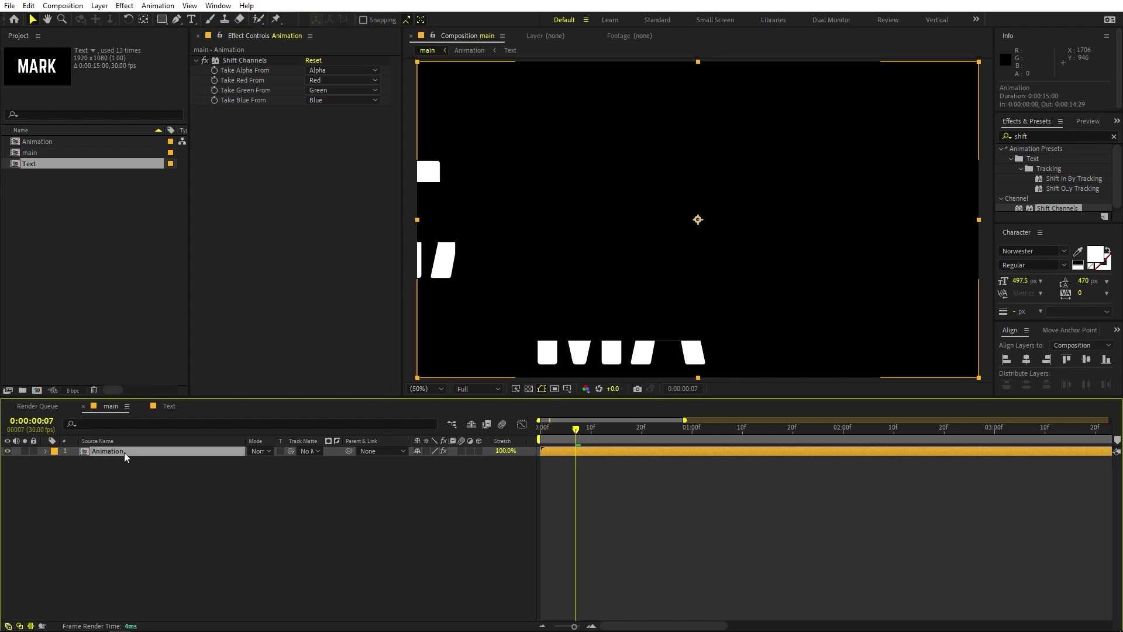
- Duplicate the Animation layer twice and set the third copy's Shift Channels to keep only red
key(ctrl+d)
key(ctrl+d)
click(118, 472)
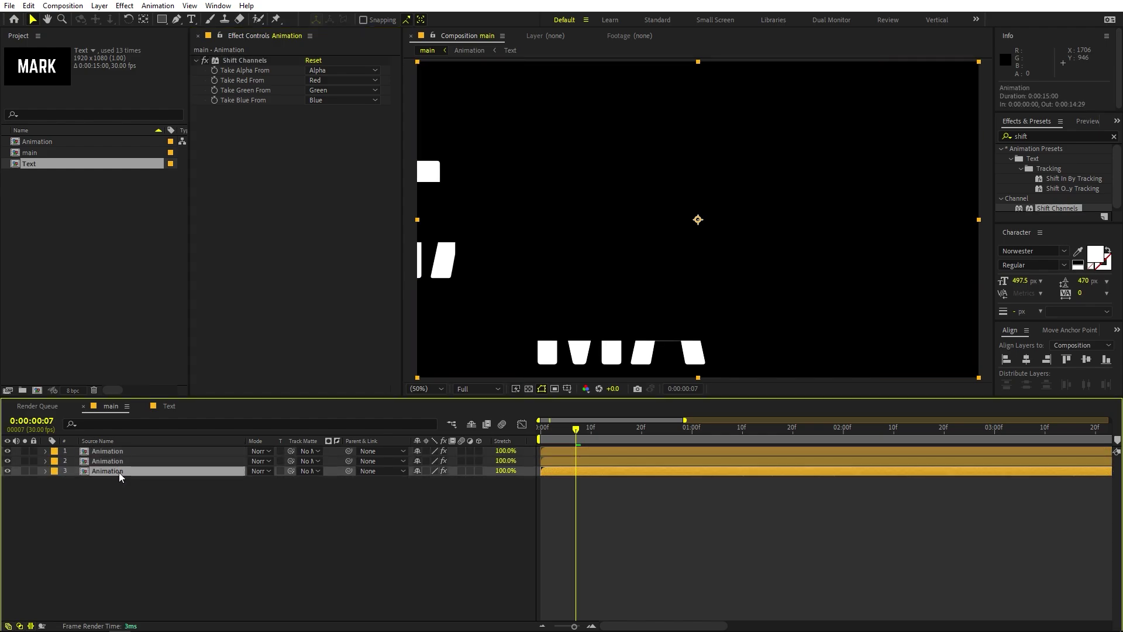
click(248, 101)
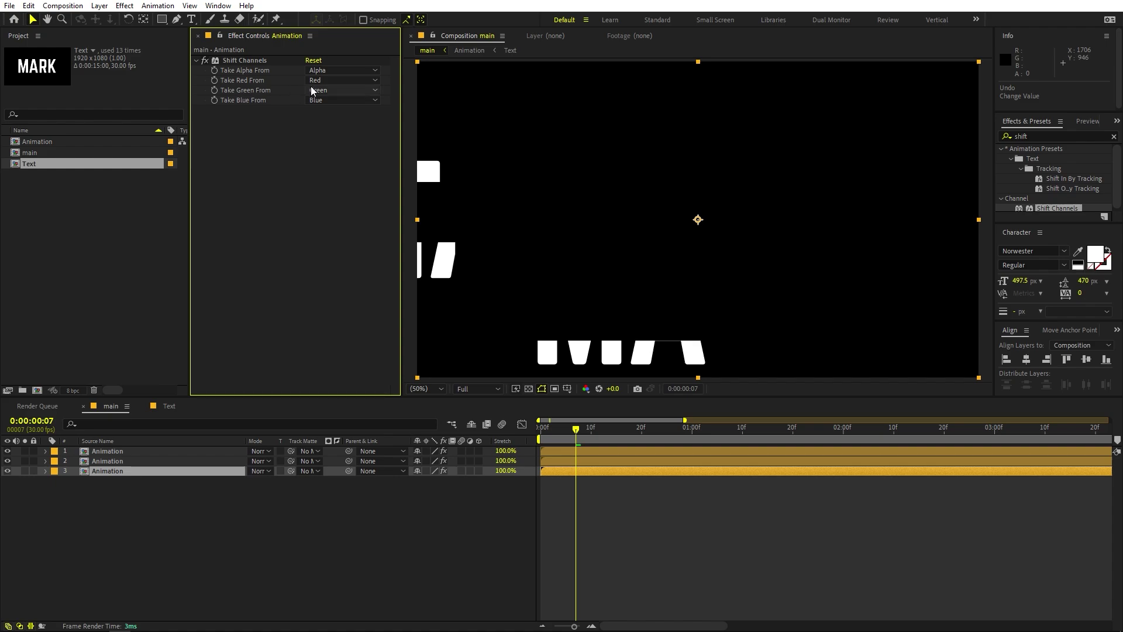
click(328, 90)
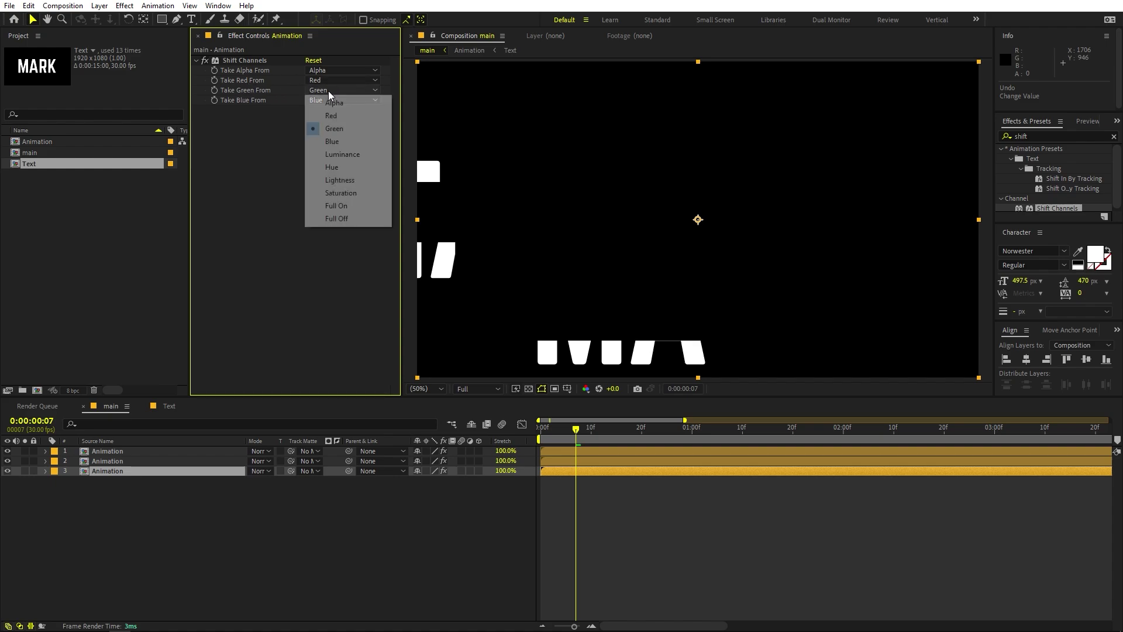
click(337, 218)
click(315, 98)
click(346, 231)
- Set the second copy's Shift Channels to keep only green, with red and blue Full Off
click(107, 462)
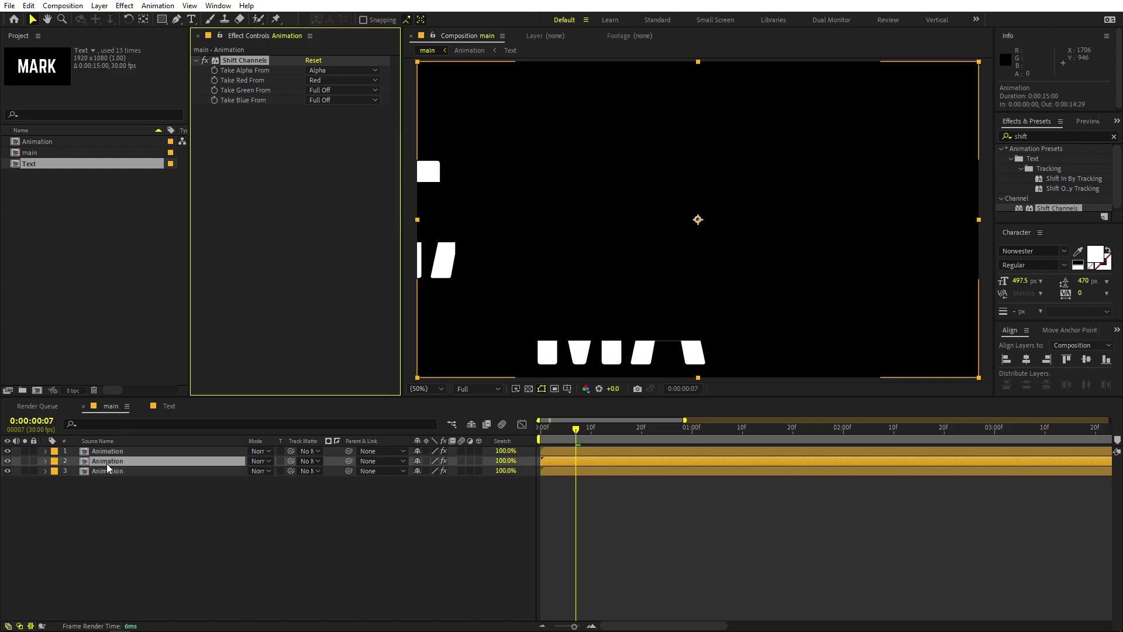
click(318, 81)
click(339, 209)
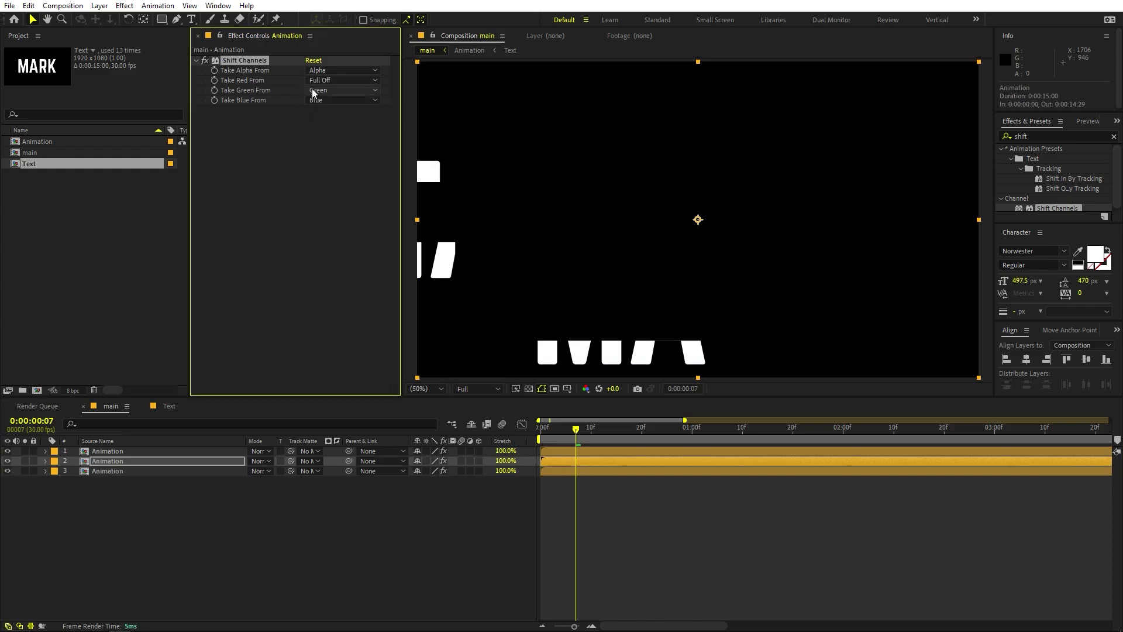
click(314, 101)
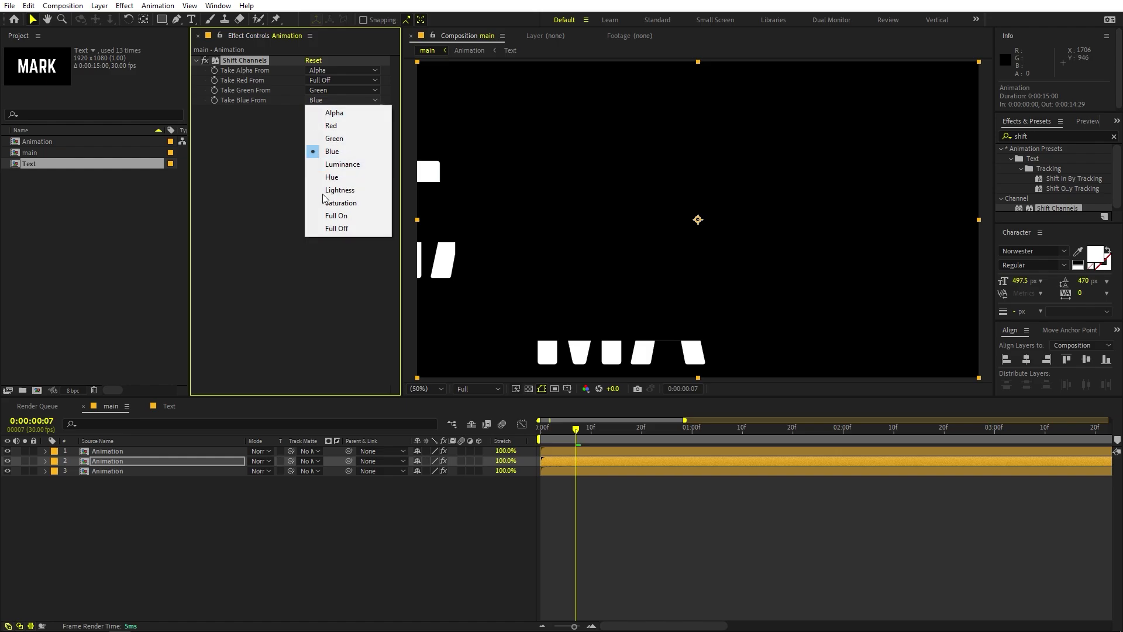
click(337, 229)
- Keep only blue on the top copy, then set all three copies to Add blending
click(114, 452)
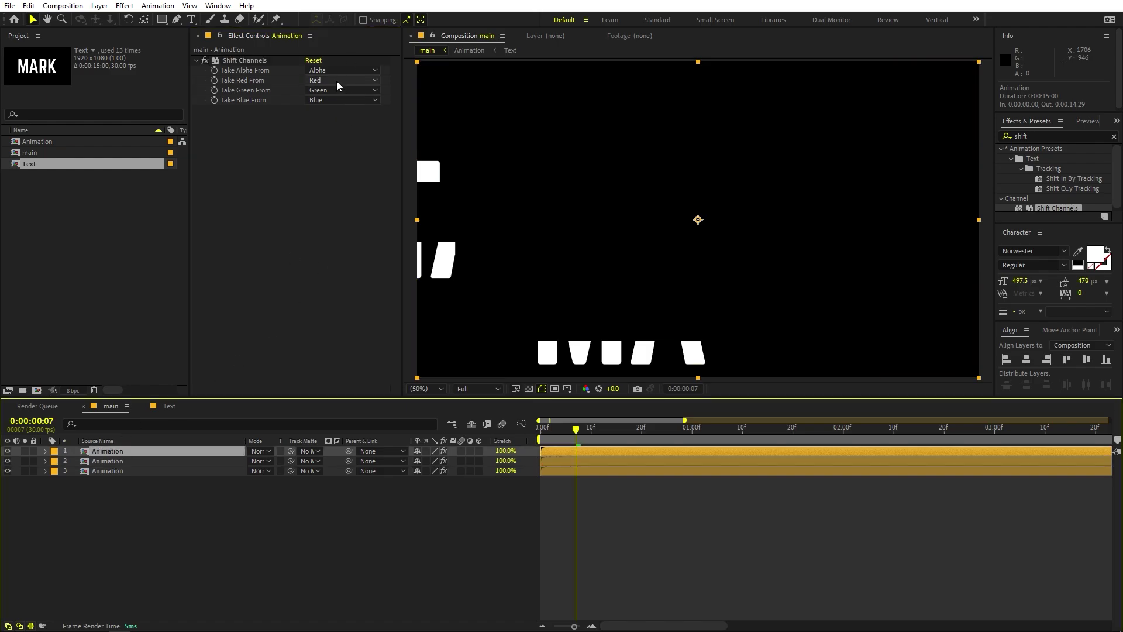
click(337, 82)
click(338, 209)
click(332, 90)
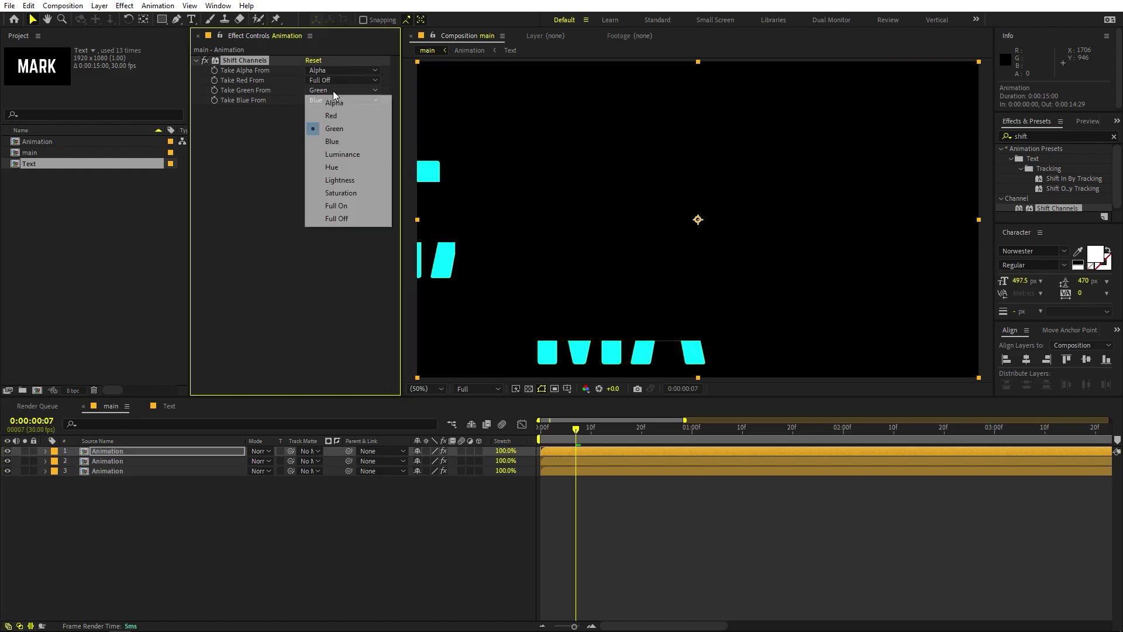
click(350, 218)
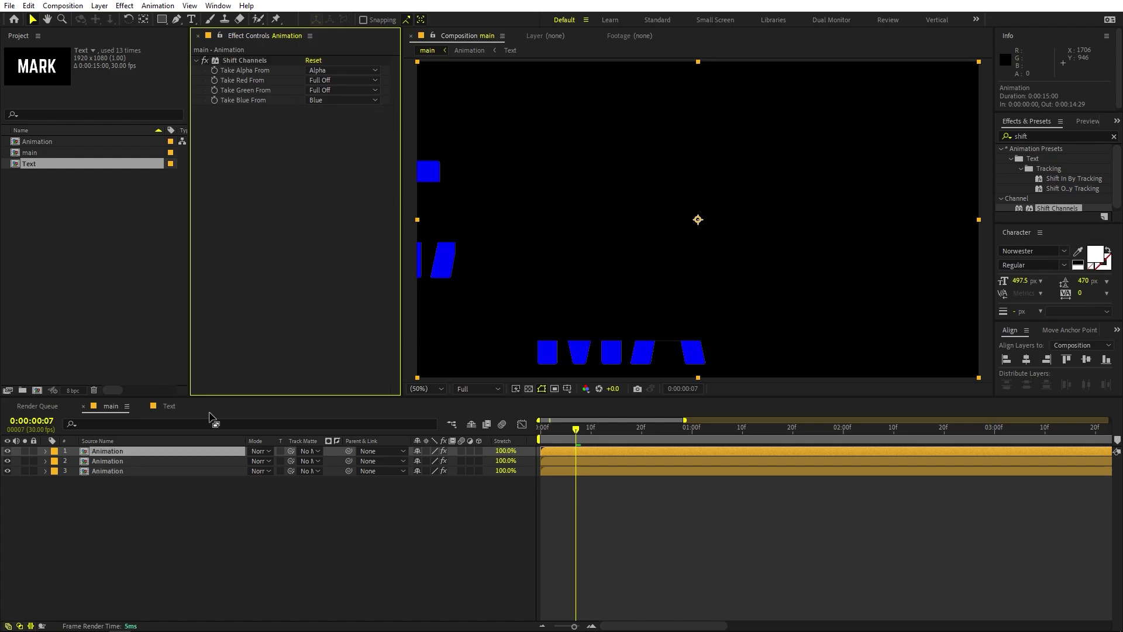
shift+click(110, 472)
click(257, 452)
click(303, 244)
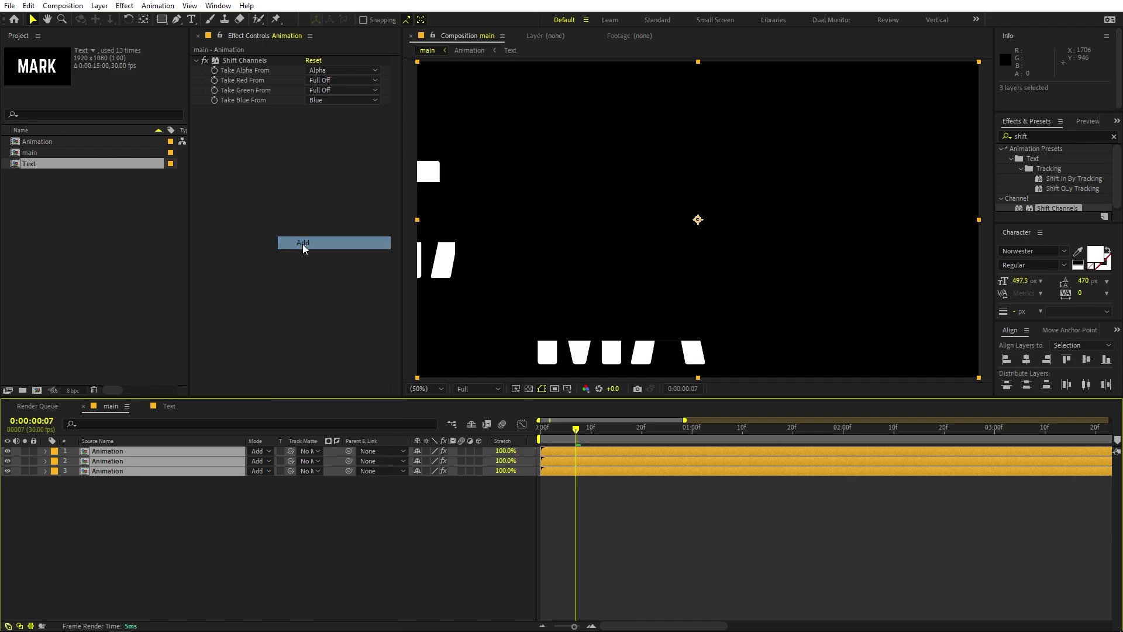
- Zoom the timeline to single frames, delay the second Animation copy by one frame, and preview
click(596, 523)
mouse_move(574, 433)
mouse_down()
mouse_move(736, 434)
mouse_move(585, 429)
mouse_move(595, 430)
mouse_up()
drag(571, 624, 579, 626)
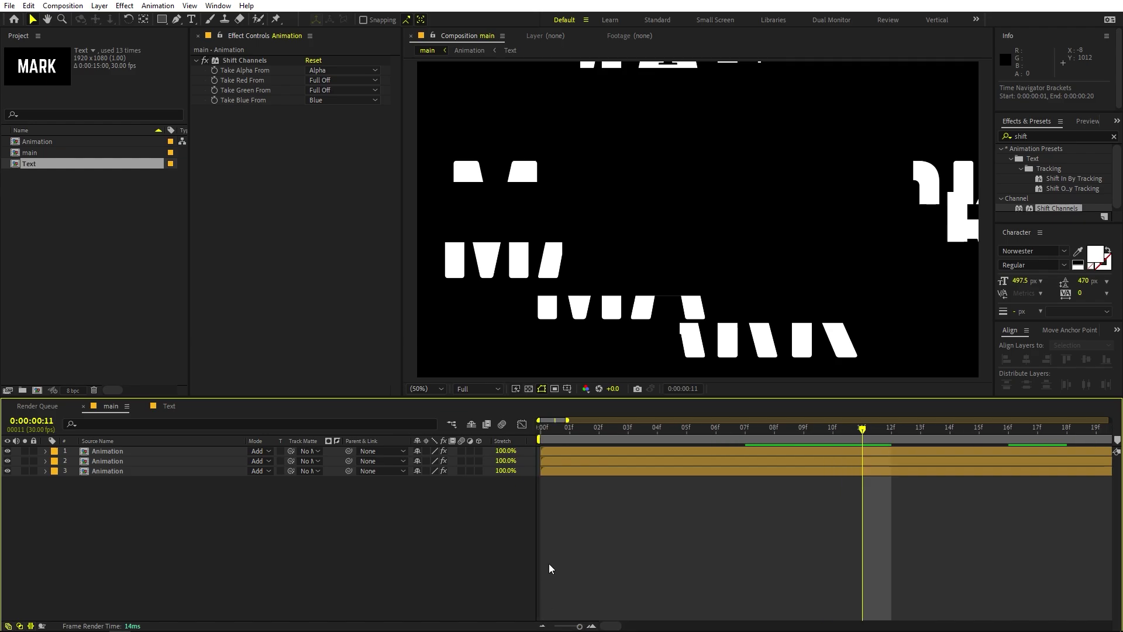
drag(570, 462, 629, 468)
key(space)
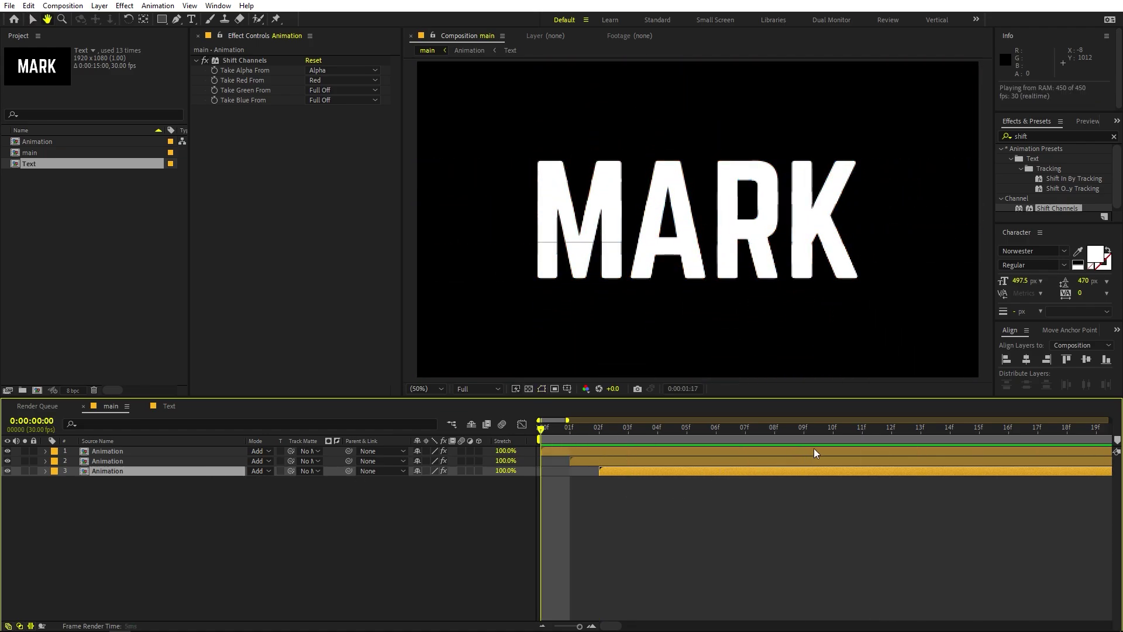
key(space)
key(semicolon)
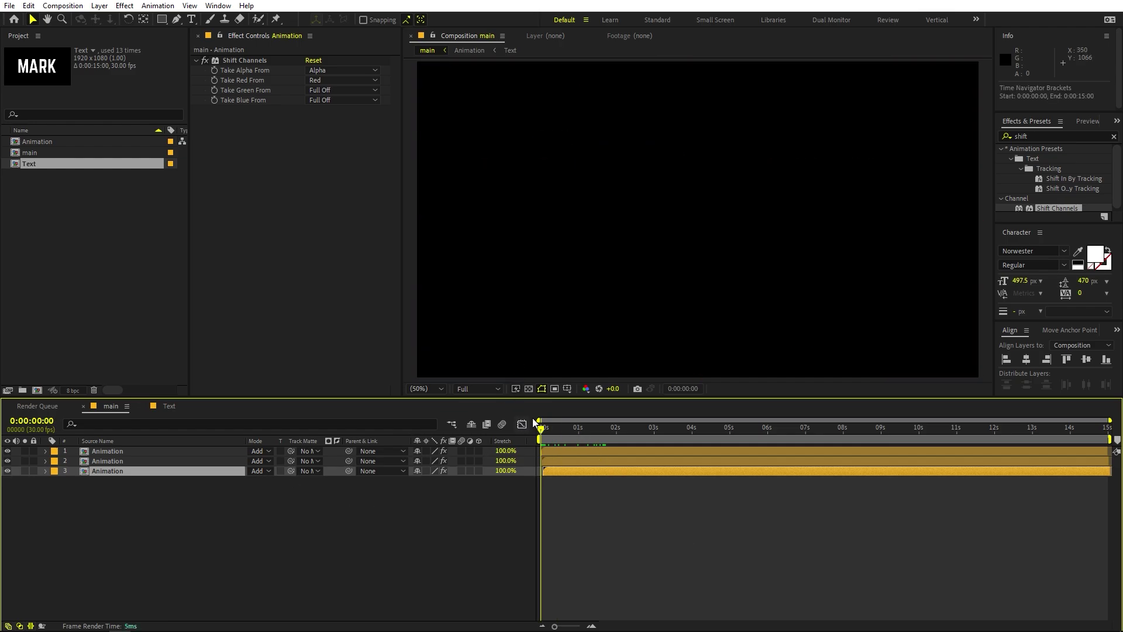
- Add a new adjustment layer and move it to the top of the layer stack
right_click(236, 545)
mouse_move(293, 413)
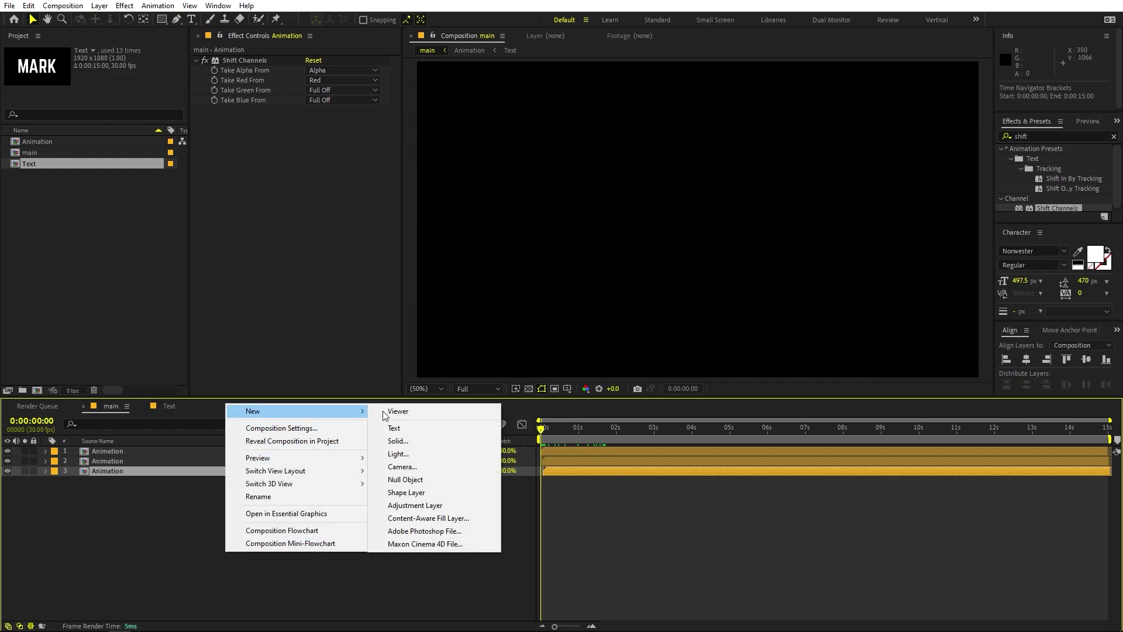
click(420, 506)
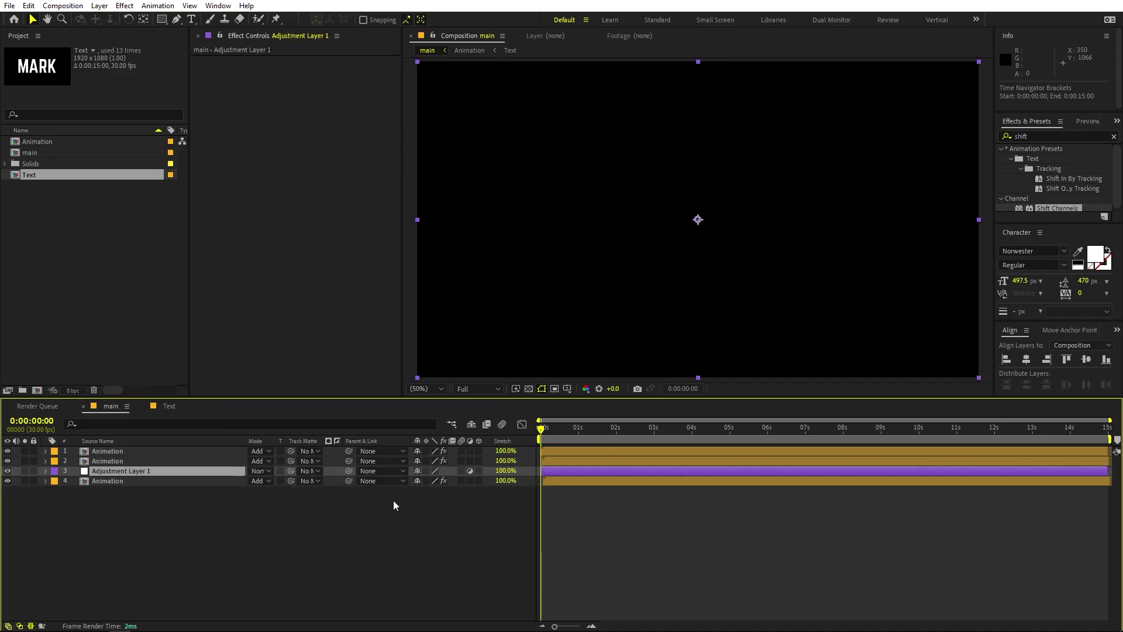
drag(144, 477, 146, 447)
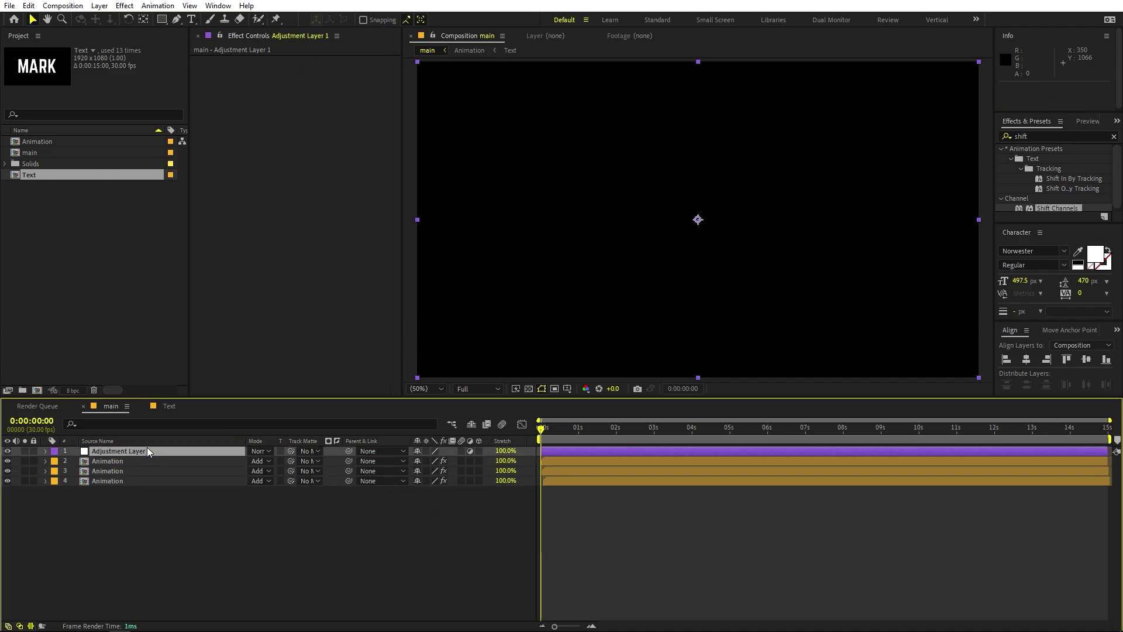
click(152, 525)
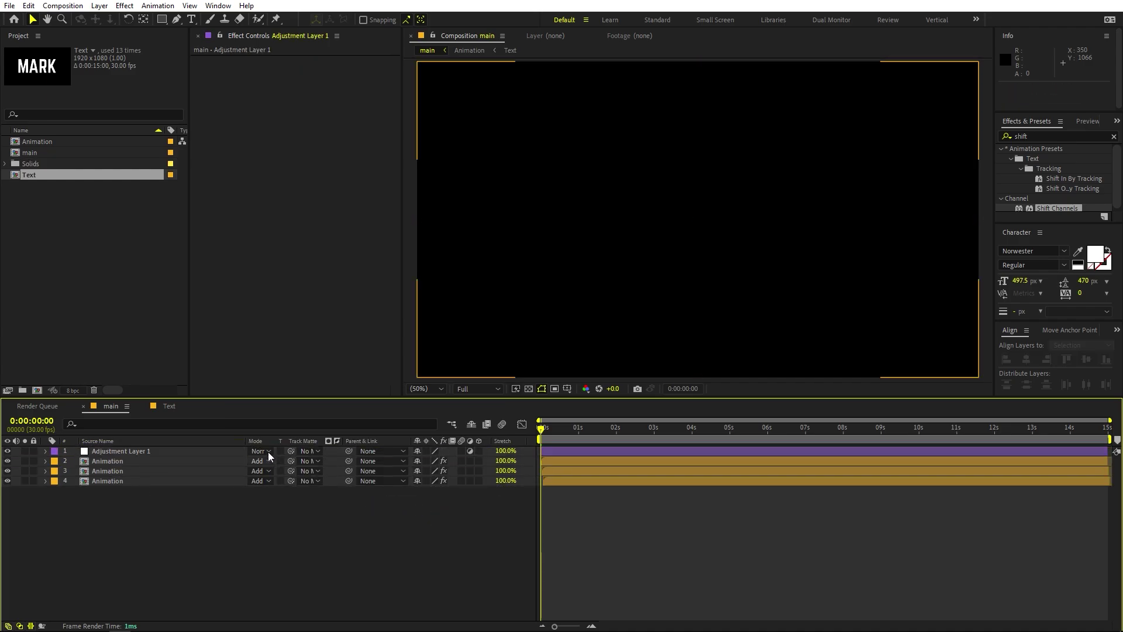
- Apply the Time Displacement effect to the adjustment layer and preview the result
click(1034, 135)
text(time di)
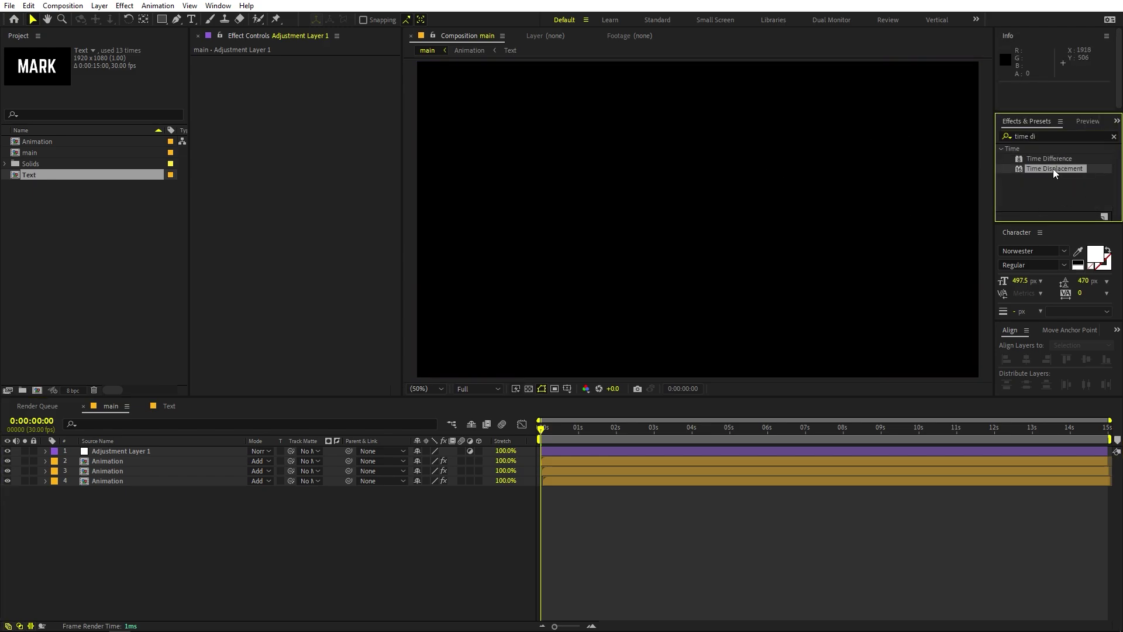
drag(1053, 169, 128, 450)
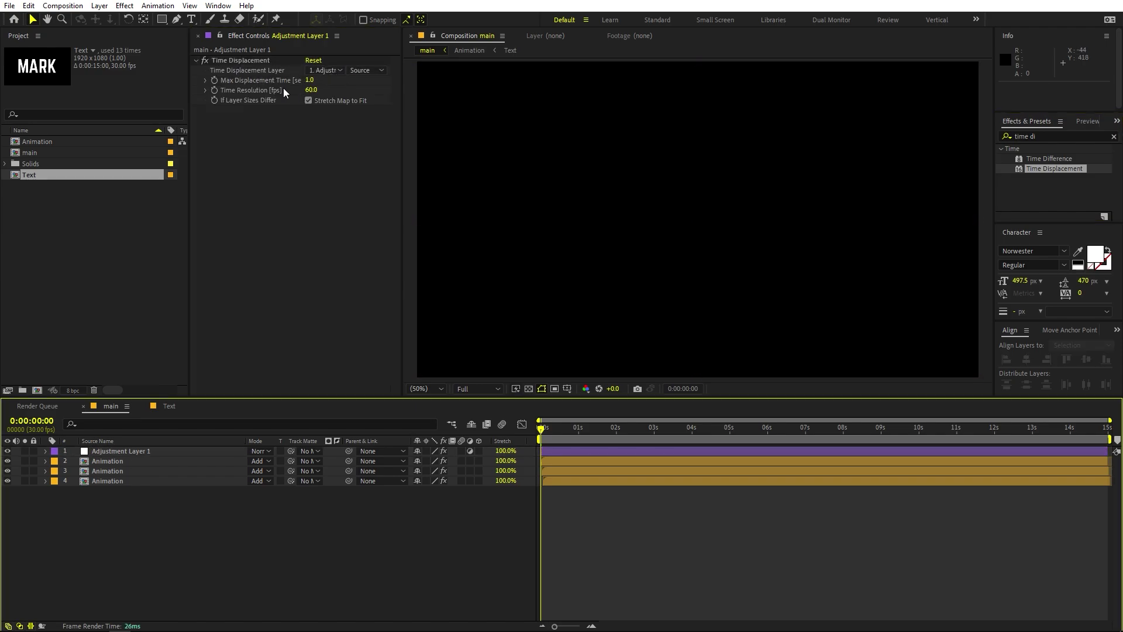
key(space)
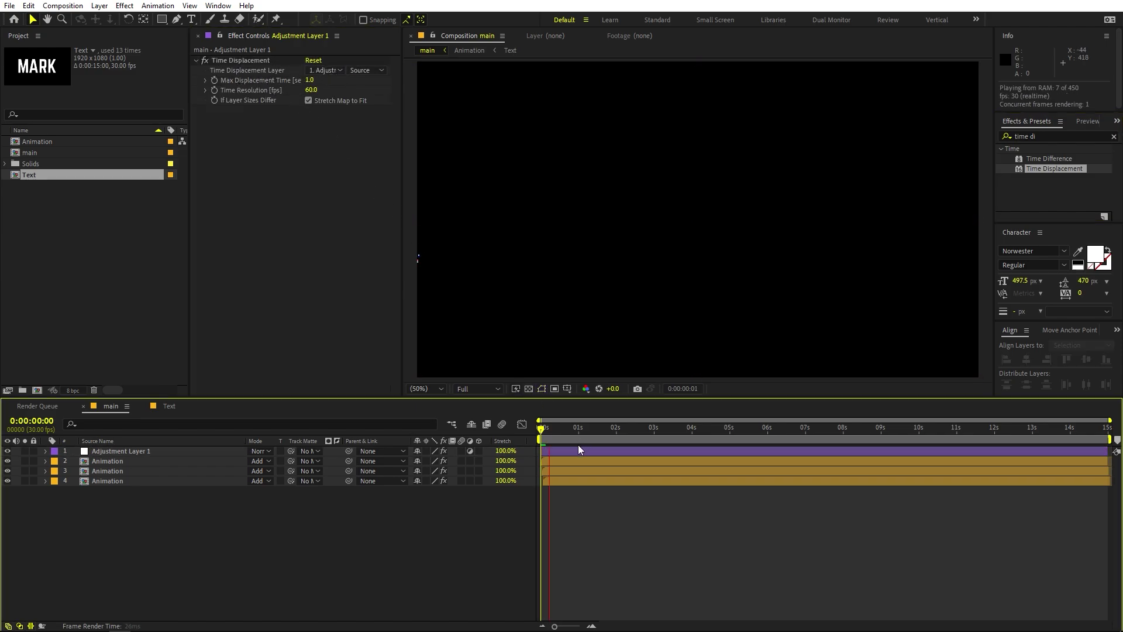
- Set Max Displacement Time to 0.4 and preview the glitch from the start
click(310, 80)
text(0.4)
key(Return)
click(654, 350)
click(615, 581)
key(space)
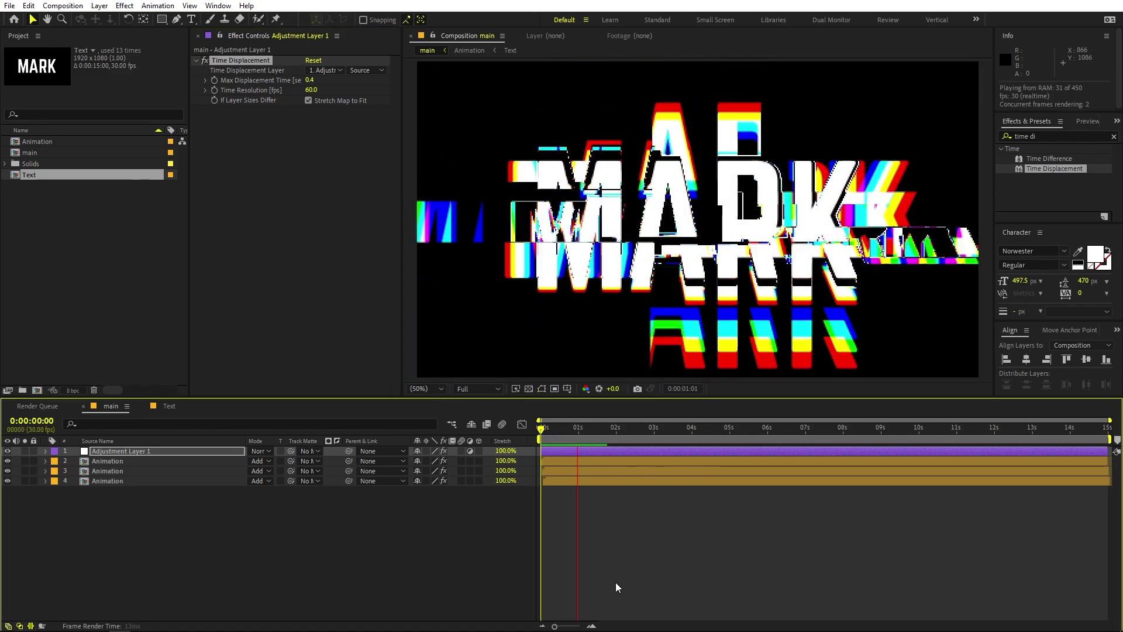
click(614, 430)
drag(614, 435, 571, 443)
- Toggle Time Displacement off and on to compare, then preview the glitch again
click(204, 58)
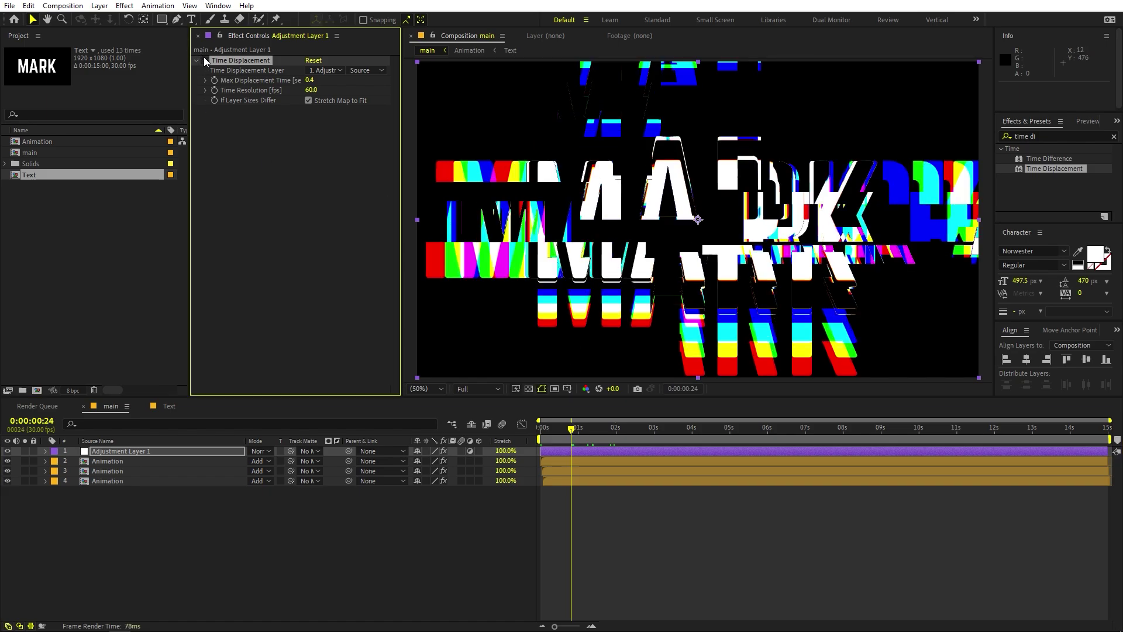
click(203, 58)
click(204, 59)
click(204, 59)
key(space)
click(304, 443)
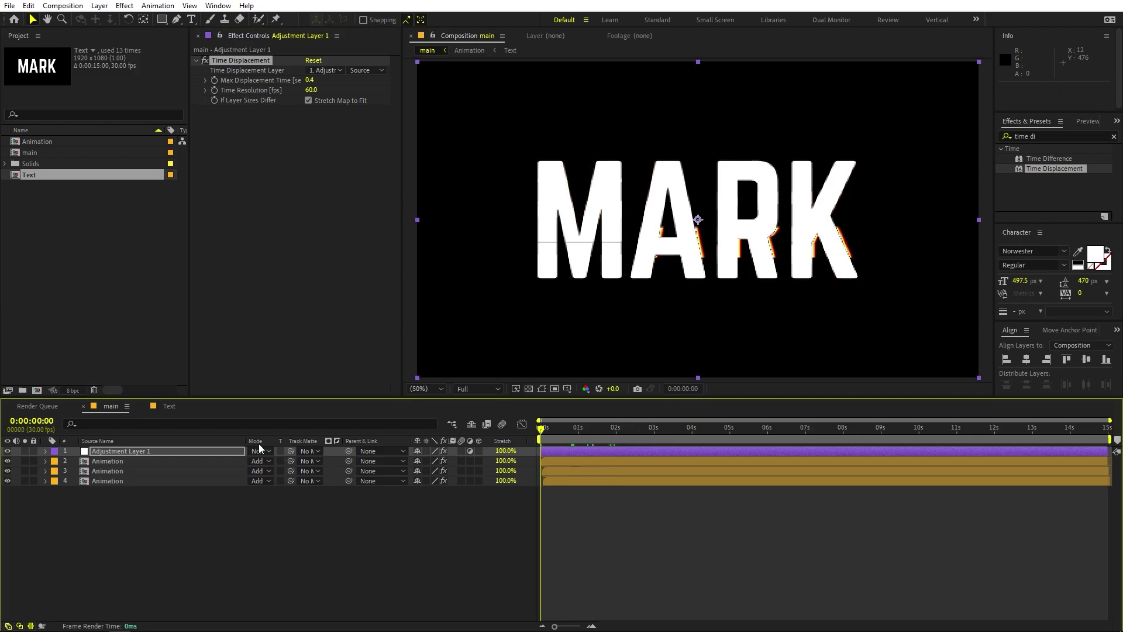
key(Home)
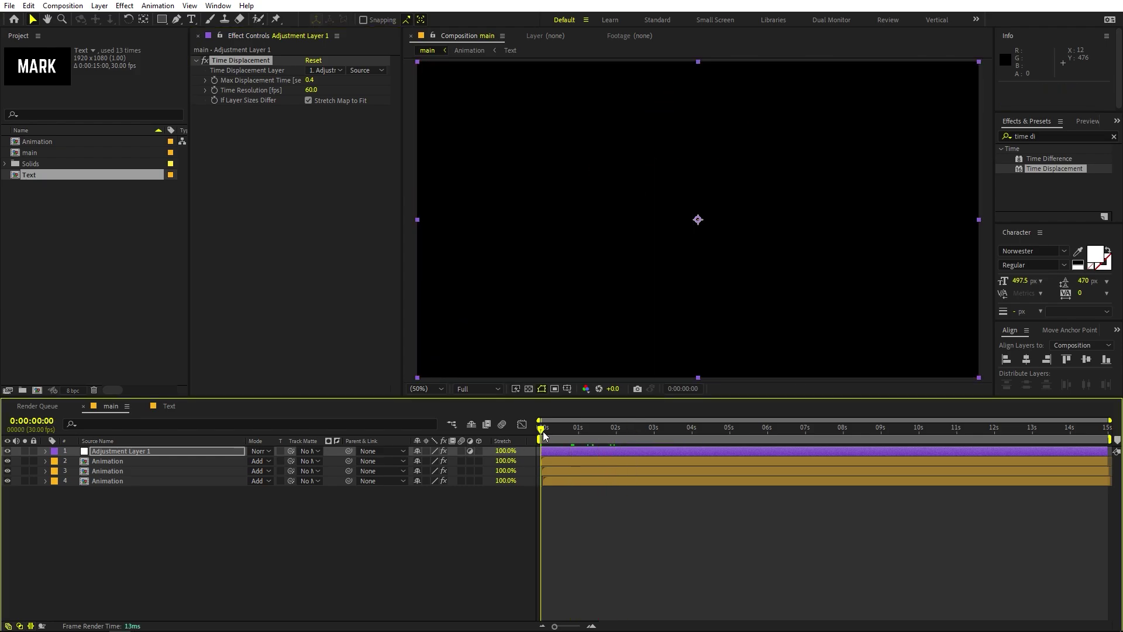
- Try lower Max Displacement Time values and replay the animation from the start
drag(543, 435, 563, 432)
drag(309, 80, 490, 75)
click(285, 412)
key(Home)
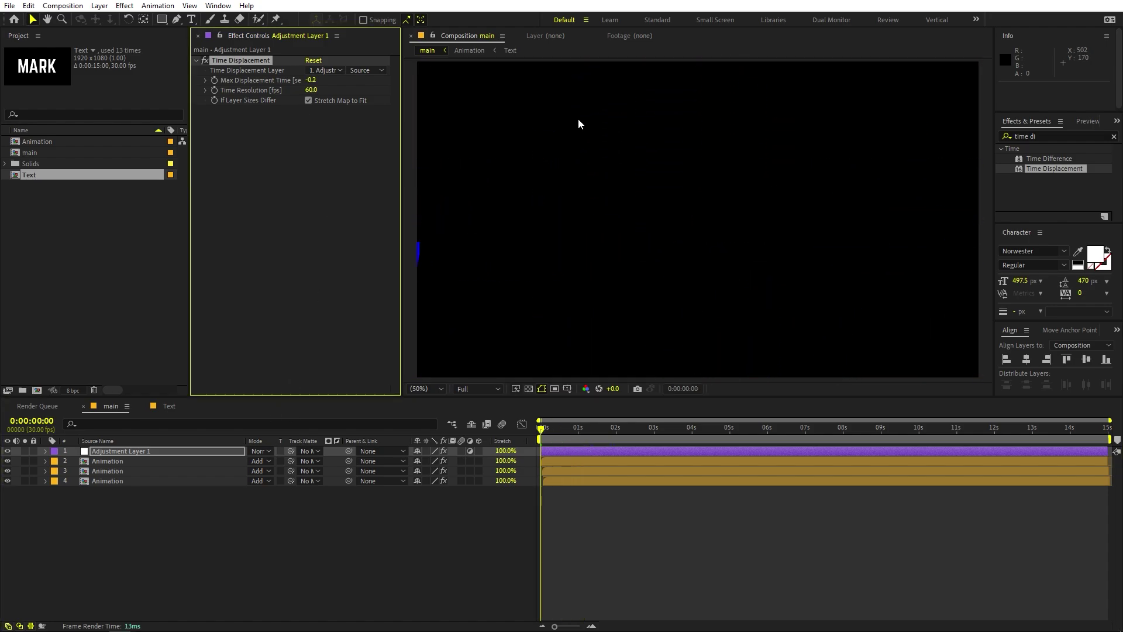
key(space)
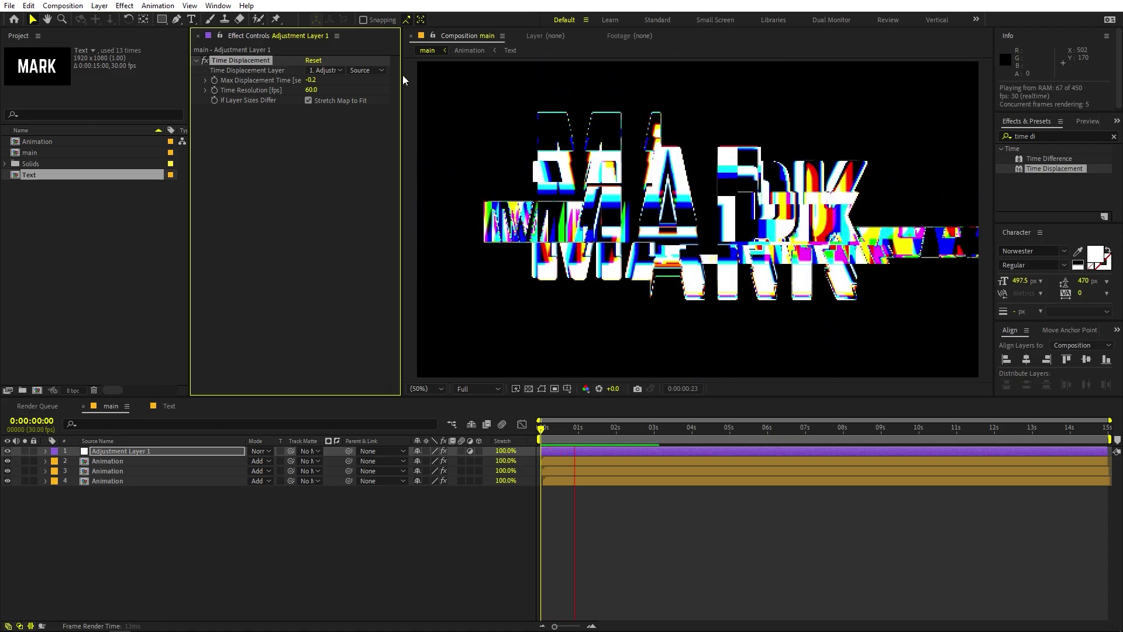
- Raise Max Displacement Time to 0.5 and preview the glitch from the first frame
drag(316, 80, 357, 83)
click(584, 449)
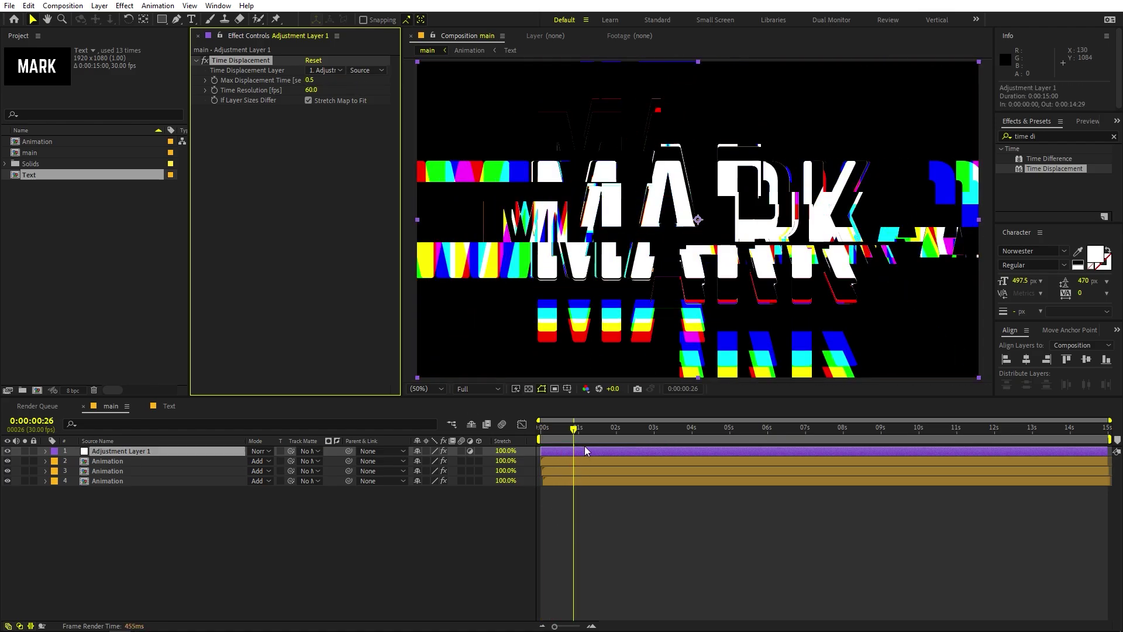
key(Home)
key(space)
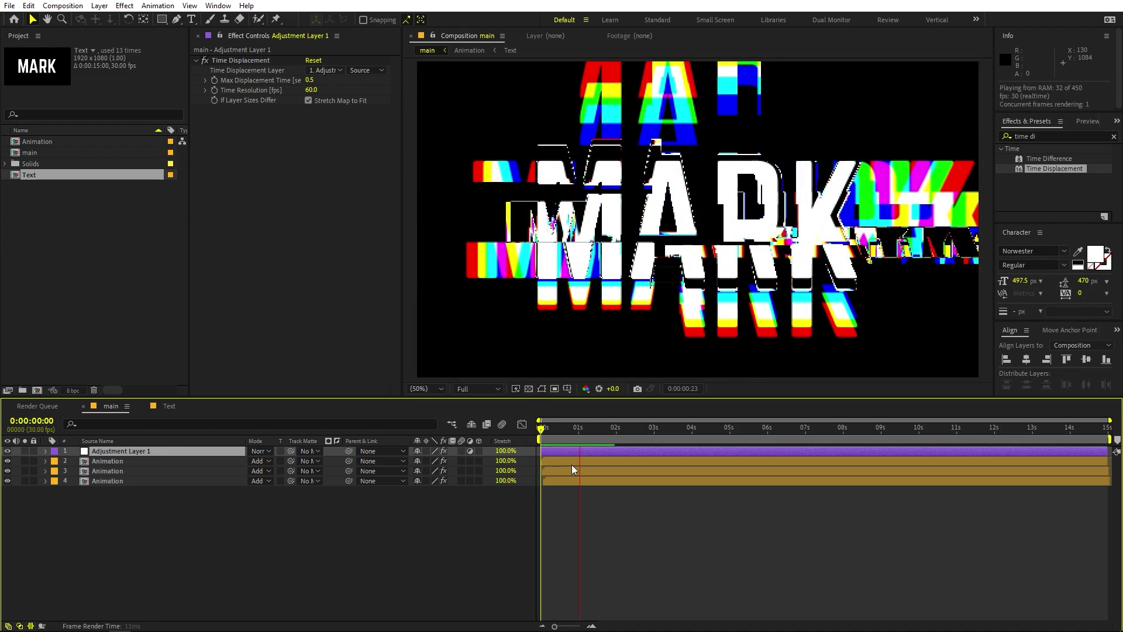
key(space)
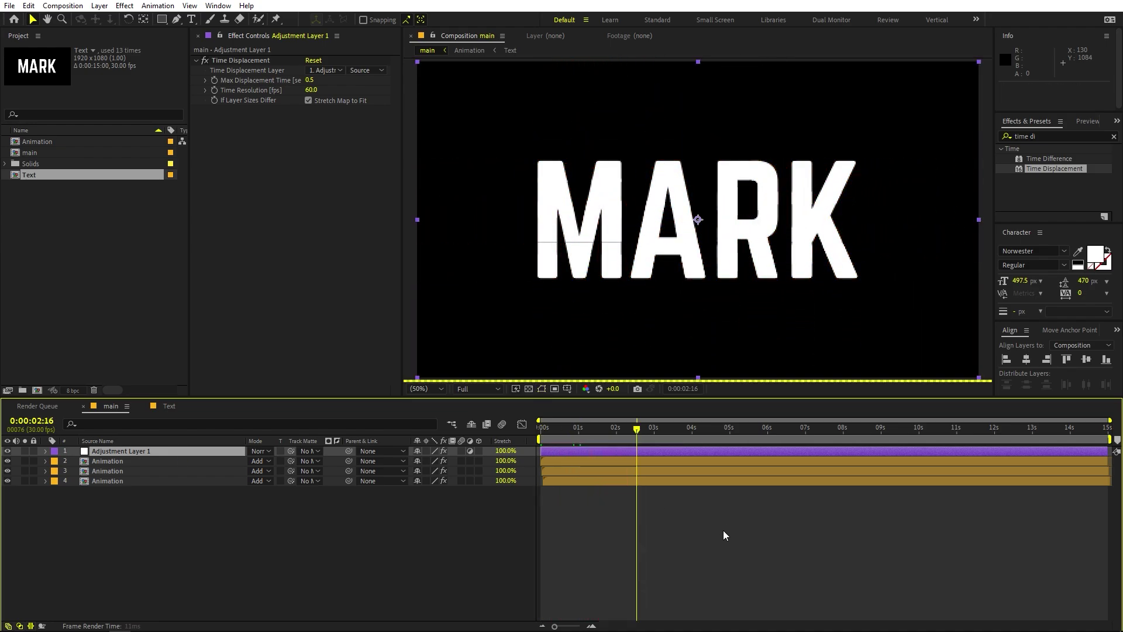
click(1075, 136)
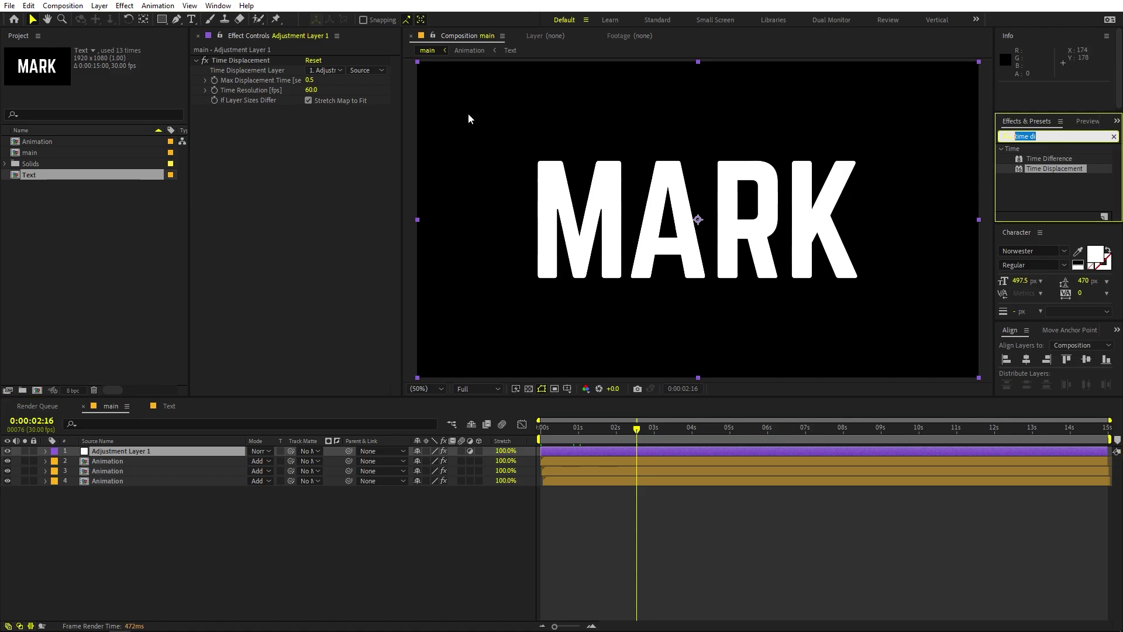
- Apply Glow to the adjustment layer, duplicate it, and preview the glowing glitch
text(glow)
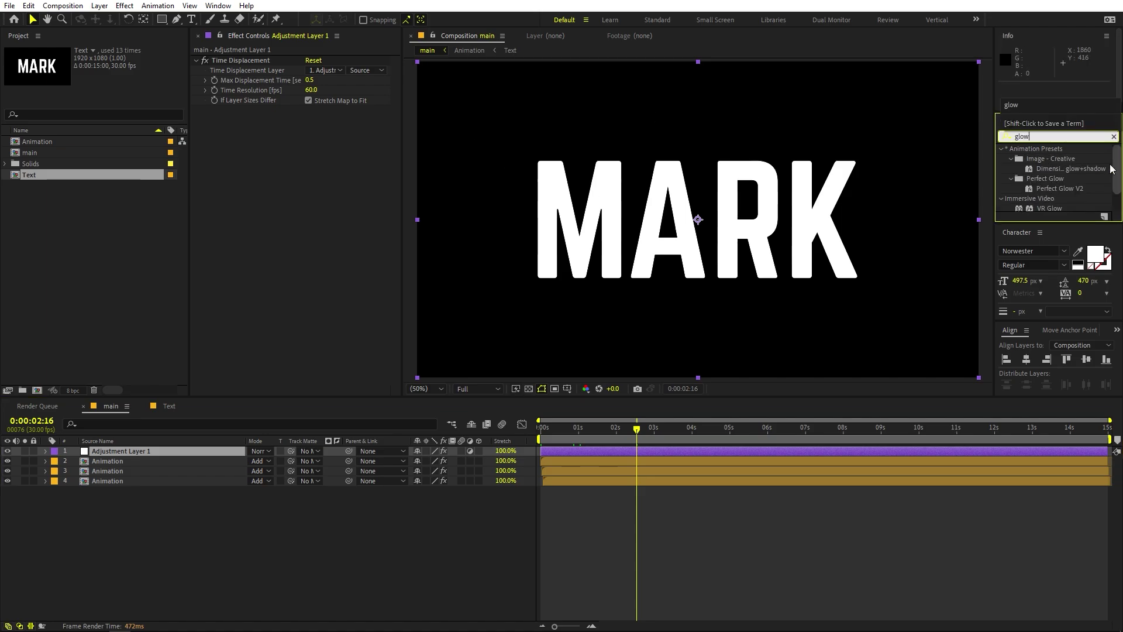
scroll(1057, 193, down, 2)
drag(1044, 205, 326, 128)
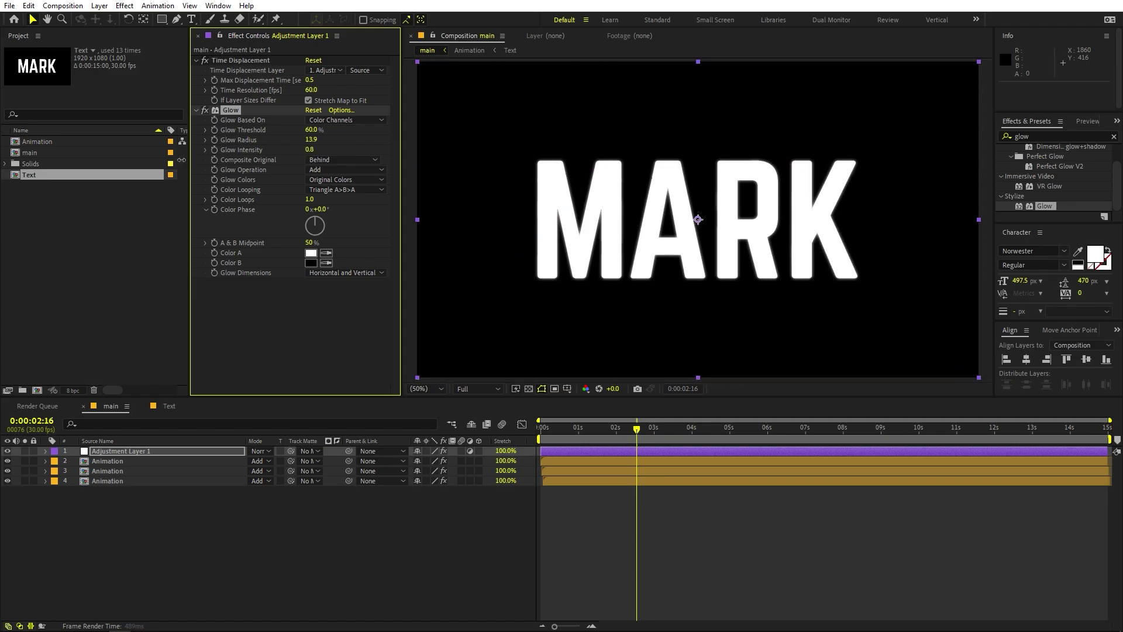
key(ctrl+d)
key(Home)
key(space)
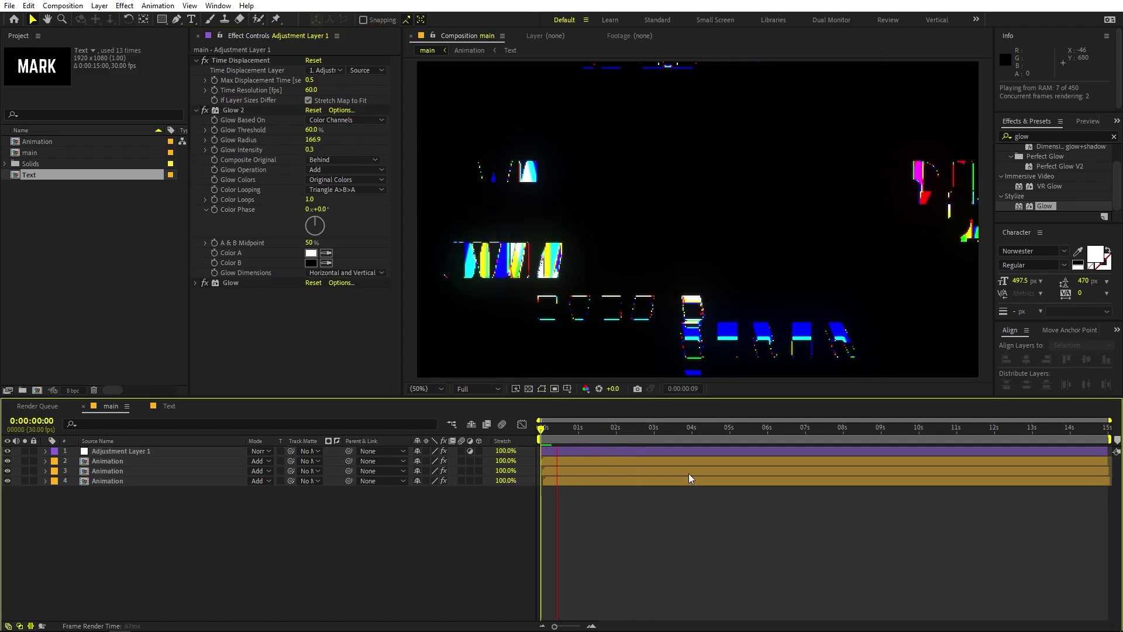
key(space)
- Open the Text composition from the Project panel
click(413, 568)
click(117, 315)
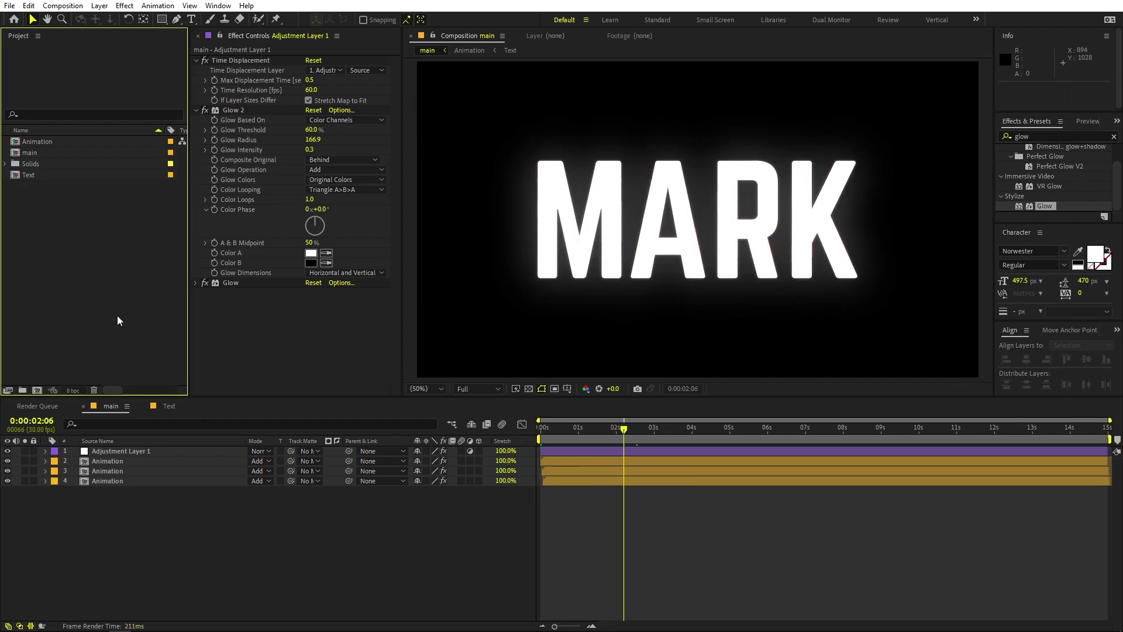
click(171, 409)
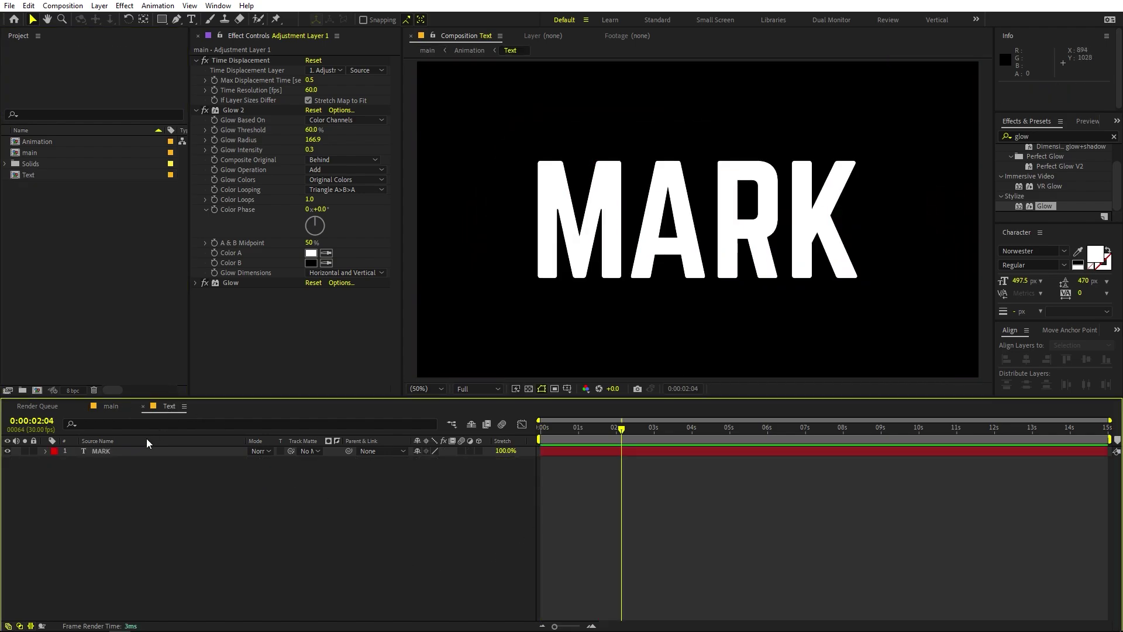
- Change the MARK text layer's wording to GLITCH
click(127, 451)
drag(621, 452, 515, 452)
double_click(118, 451)
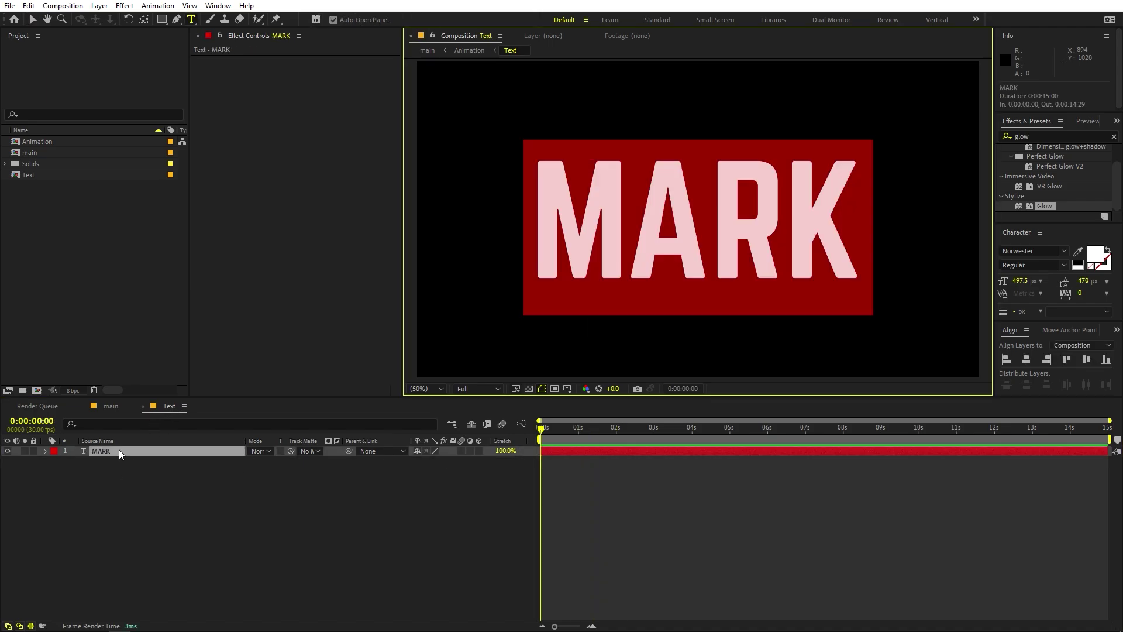
text(GLITCH)
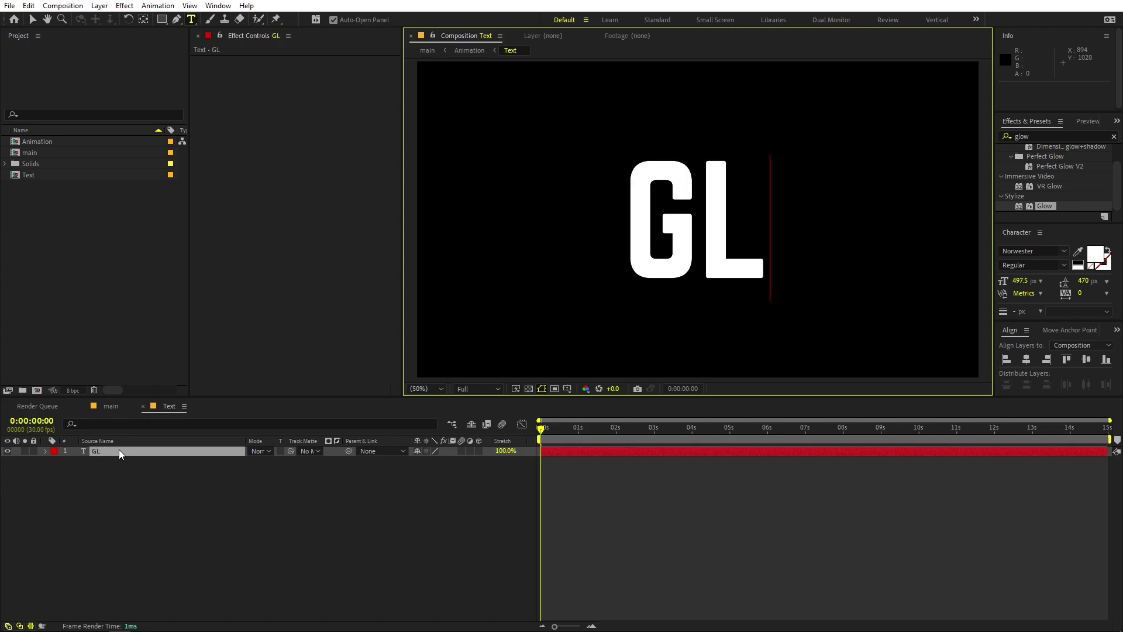
click(136, 430)
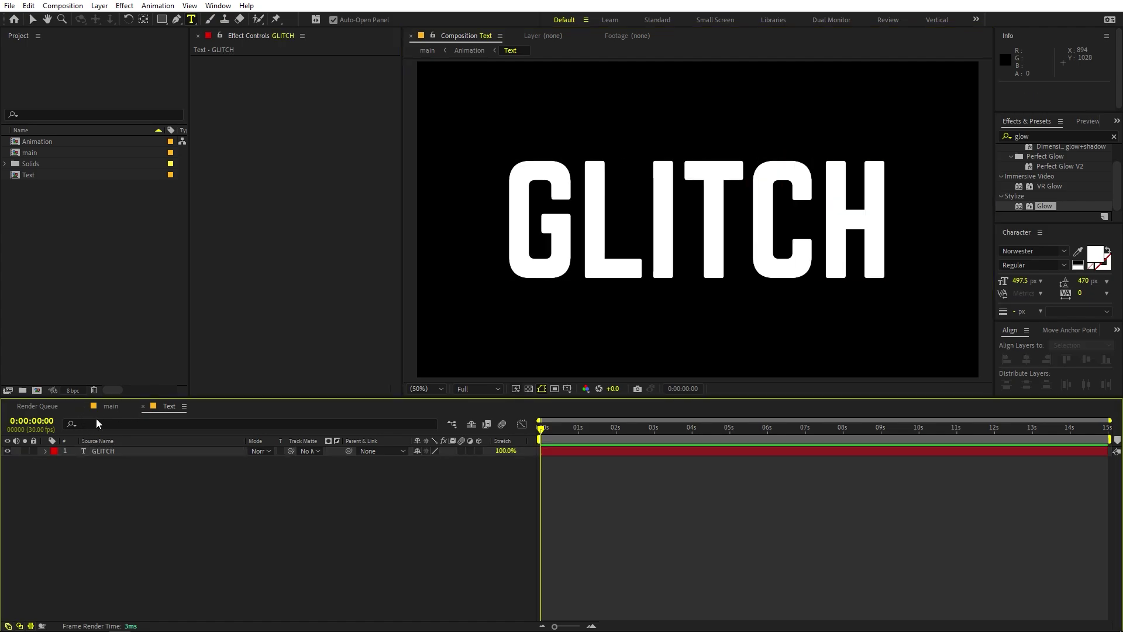
- Return to the main comp and open the Animation precomp
click(110, 406)
drag(574, 430, 669, 480)
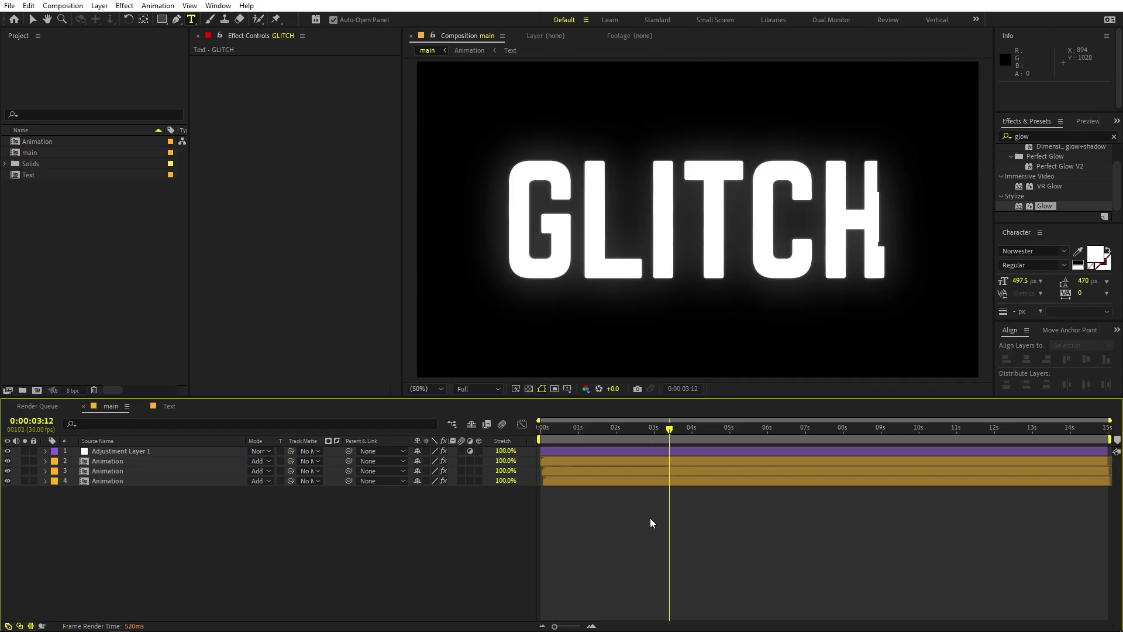
double_click(93, 461)
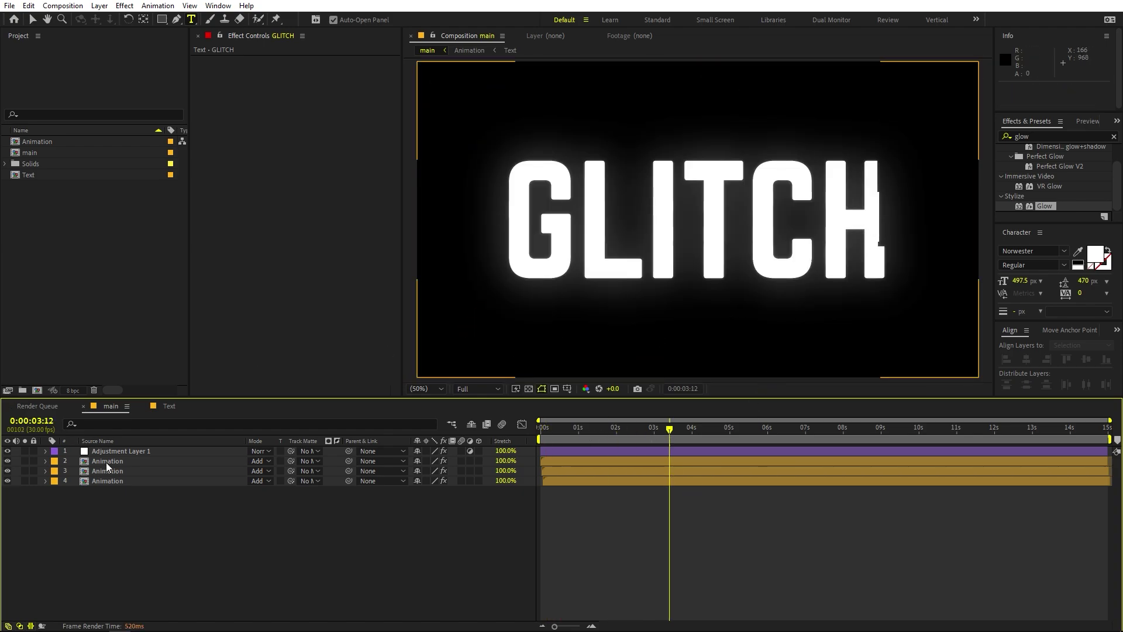
- Widen the mask of the strip over TCH so the H's right edge shows
click(672, 451)
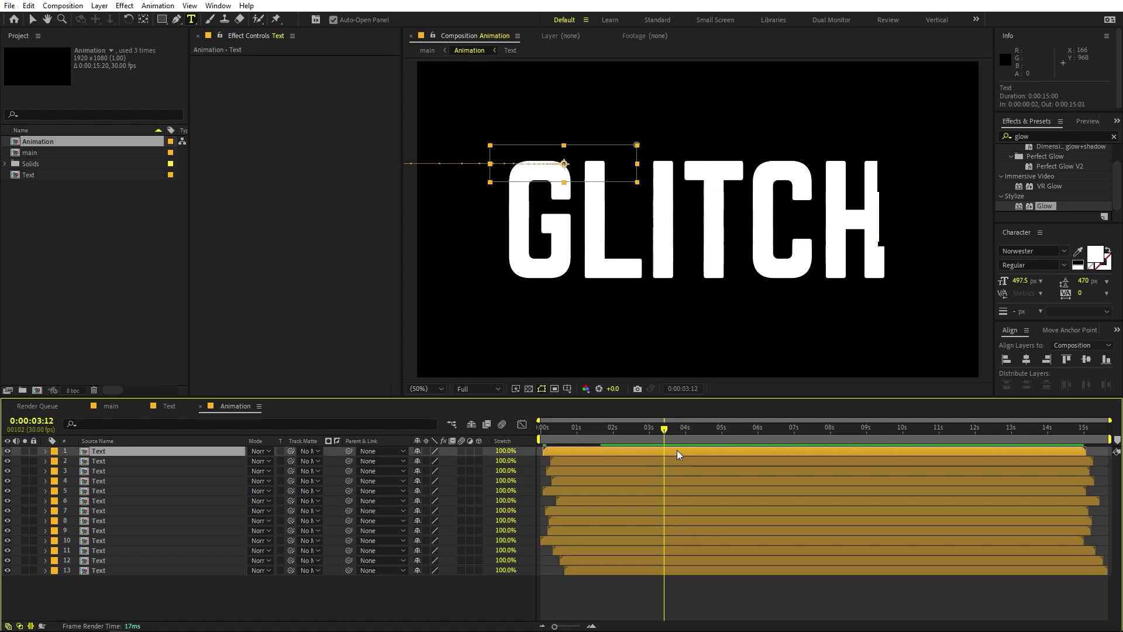
key(v)
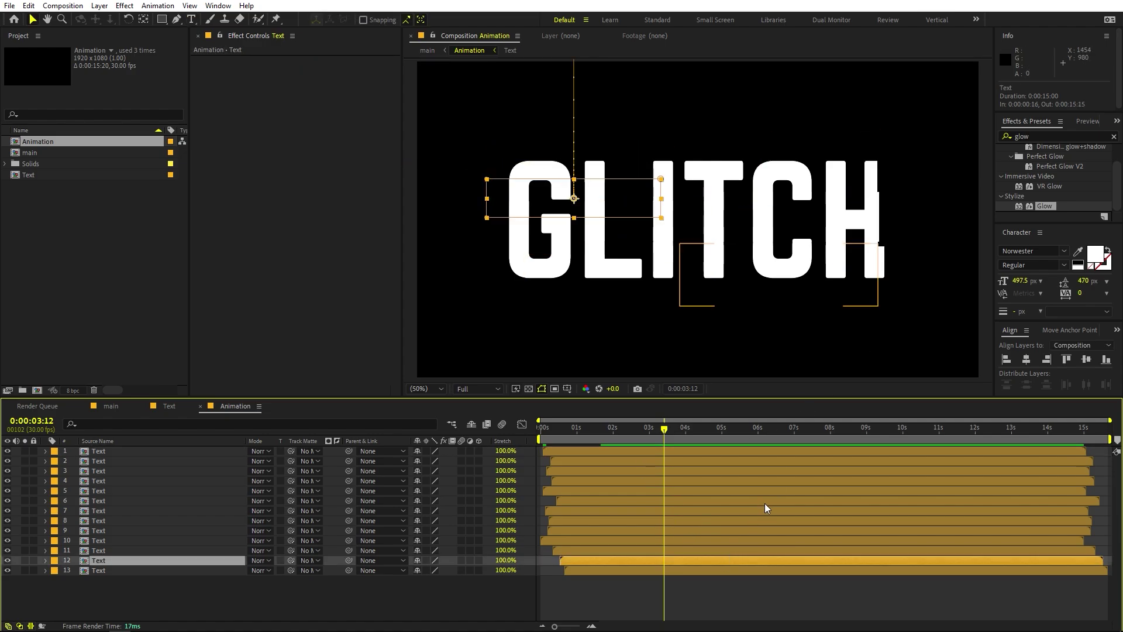
click(763, 511)
click(873, 214)
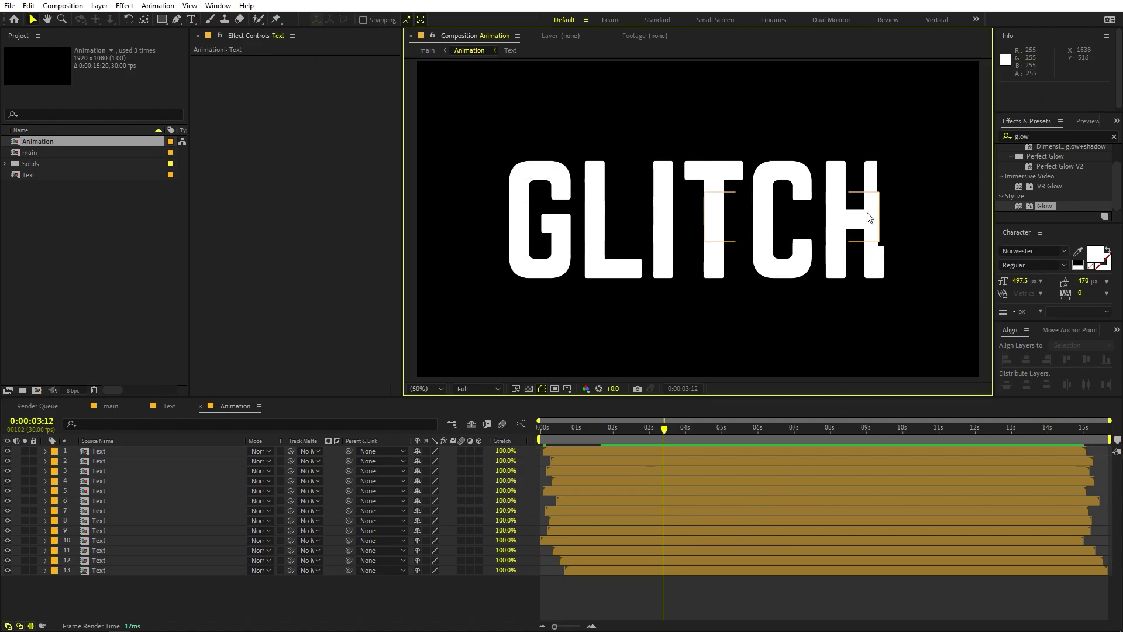
click(880, 193)
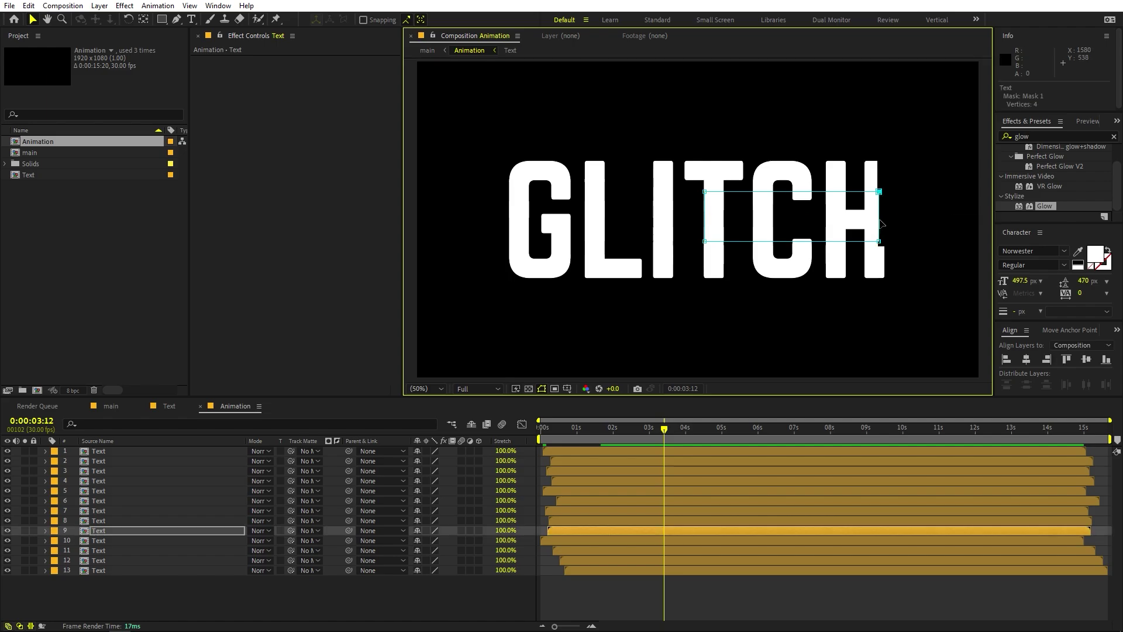
drag(878, 243, 898, 243)
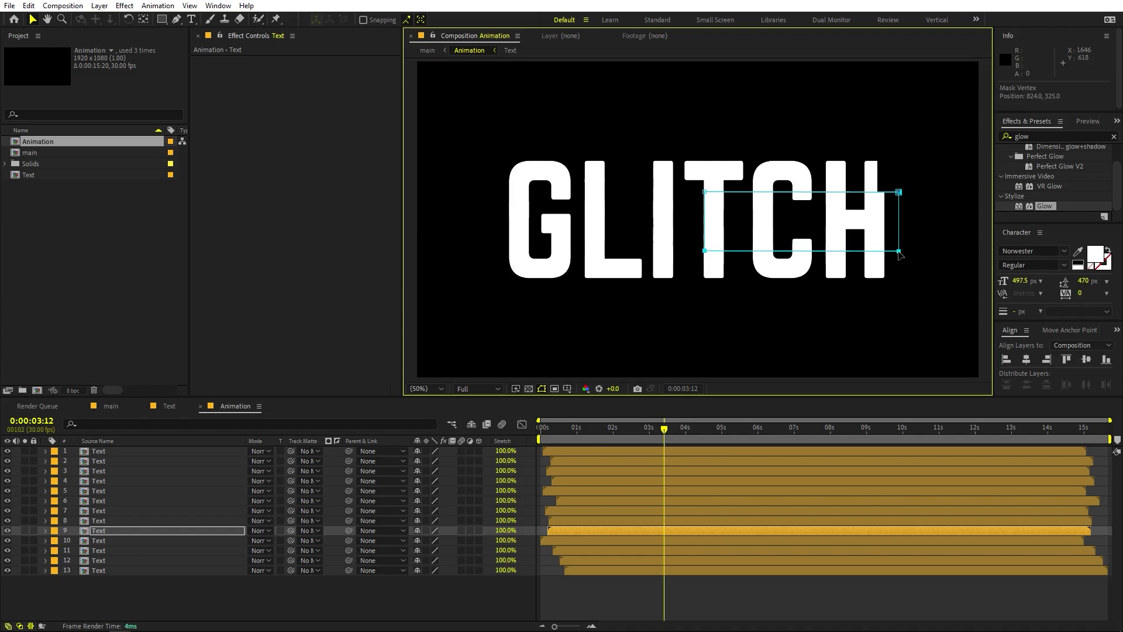
click(872, 218)
- Widen the mask of the strip over the top of the H, then return to the main comp
click(851, 170)
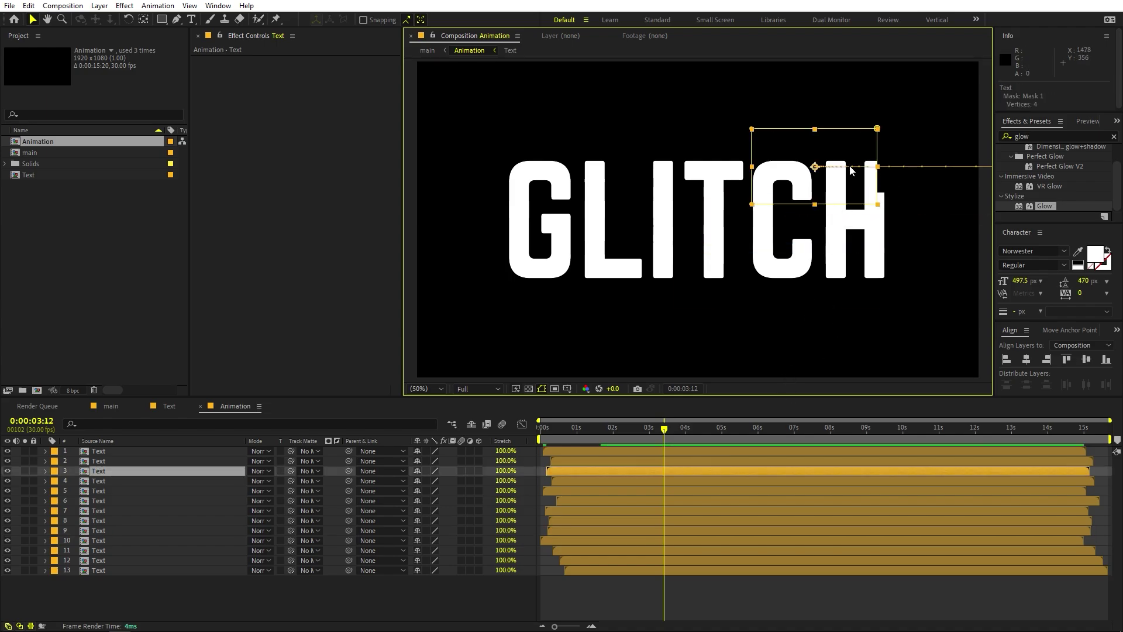
click(879, 204)
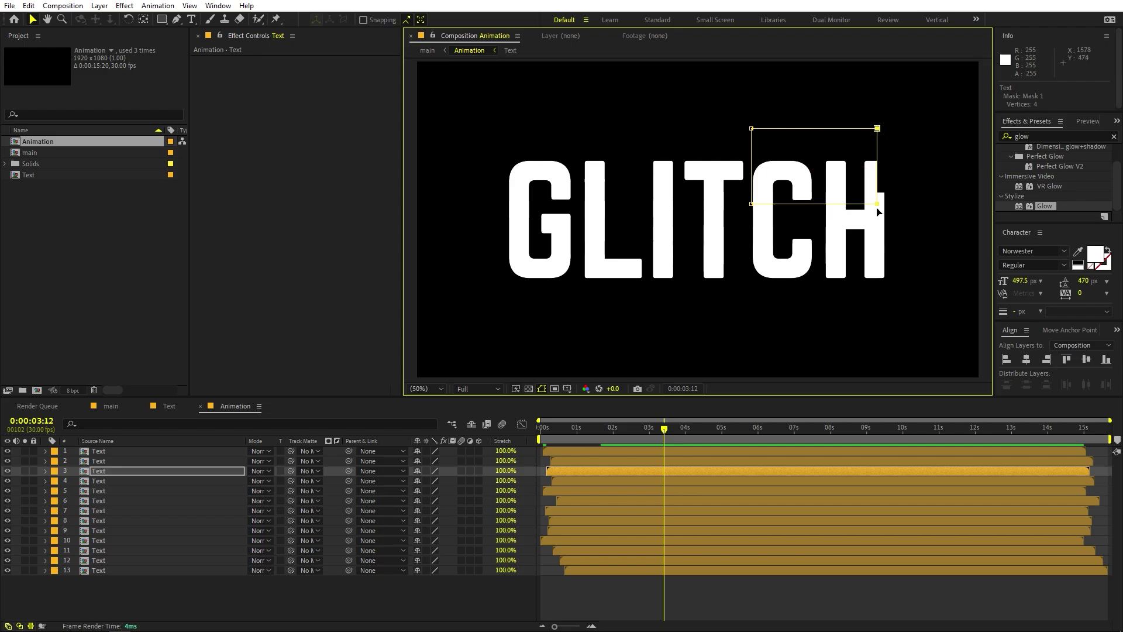
drag(880, 203, 895, 203)
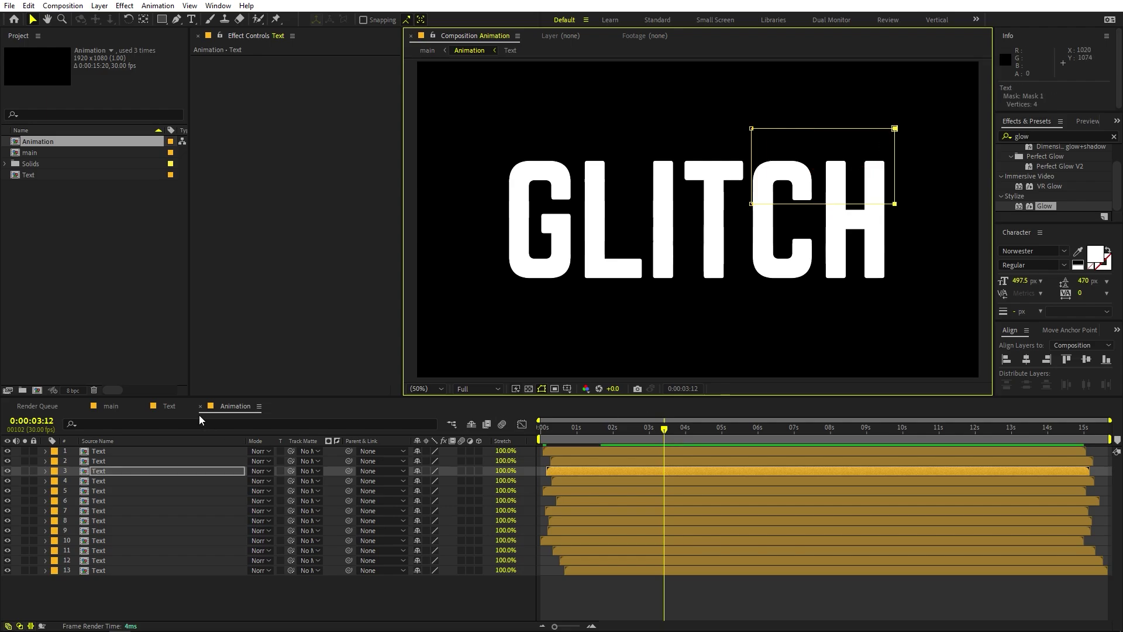
click(123, 407)
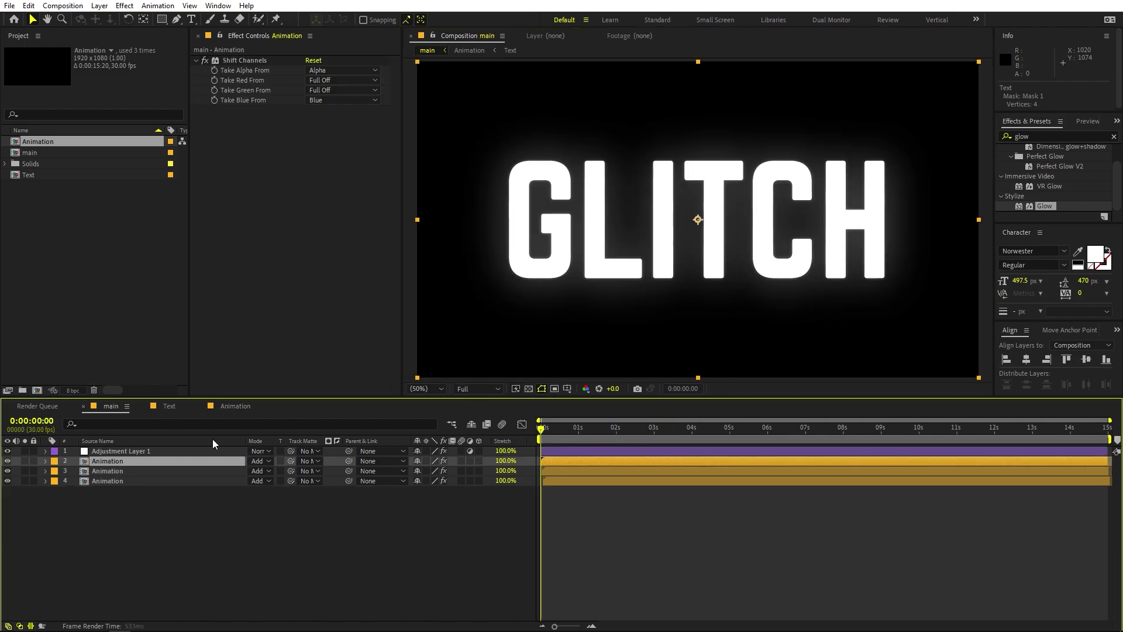
key(space)
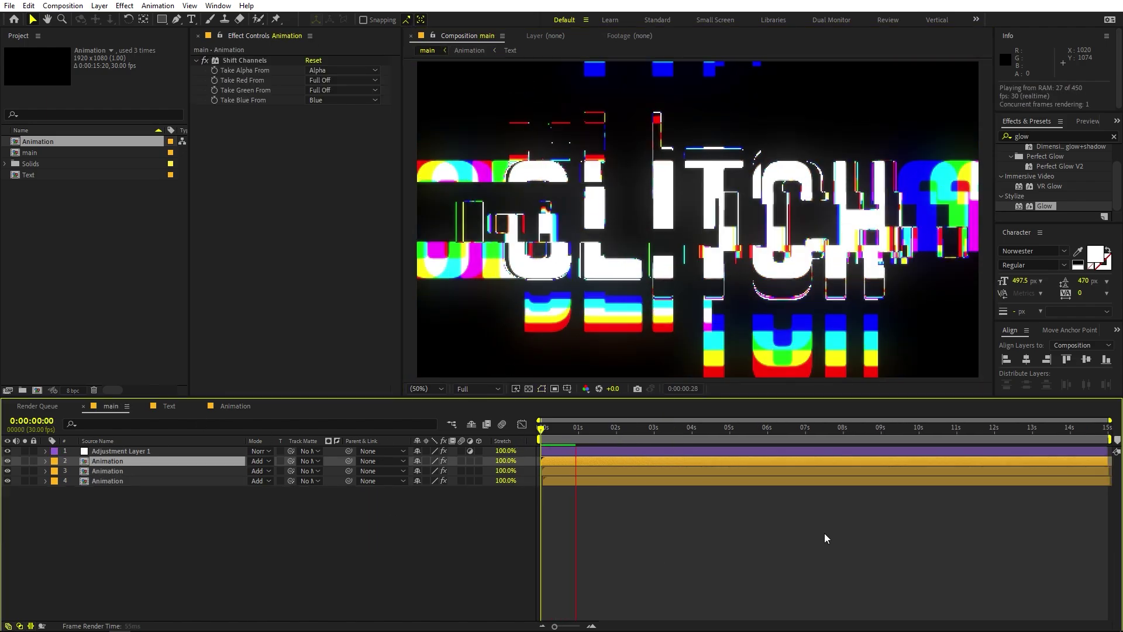